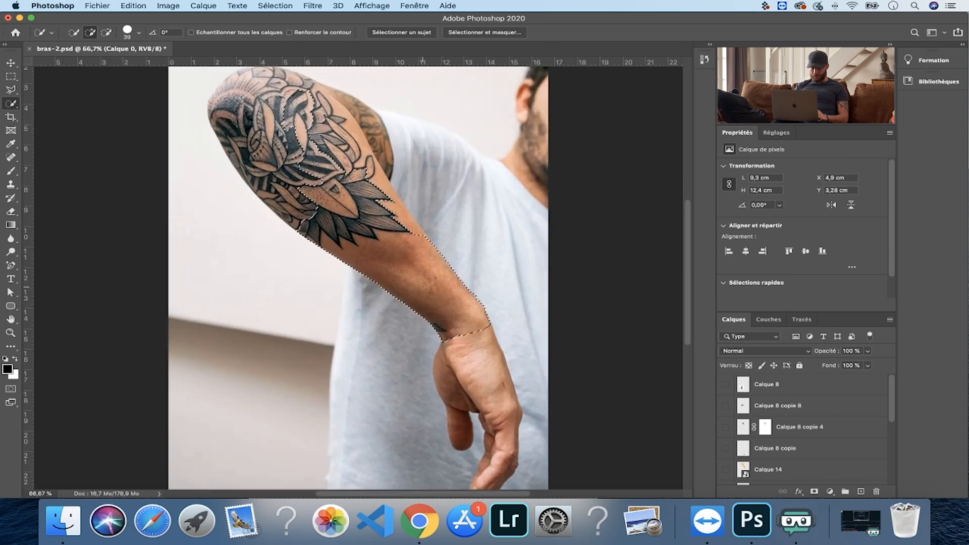
Step: Extend the quick selection to cover the man's whole raised arm and hand, including the tattooed upper arm
{"action": "mouse_move", "coordinate": [398, 243]}
{"action": "left_mouse_down"}
{"action": "mouse_move", "coordinate": [415, 294]}
{"action": "mouse_move", "coordinate": [362, 209]}
{"action": "mouse_move", "coordinate": [397, 199]}
{"action": "mouse_move", "coordinate": [375, 214]}
{"action": "mouse_move", "coordinate": [327, 193]}
{"action": "mouse_move", "coordinate": [342, 182]}
{"action": "mouse_move", "coordinate": [432, 209]}
{"action": "mouse_move", "coordinate": [421, 99]}
{"action": "left_mouse_up"}
{"action": "key", "text": "super+plus"}
{"action": "key", "text": "super+plus"}
{"action": "left_click_drag", "start_coordinate": [421, 106], "coordinate": [356, 333]}
{"action": "left_click_drag", "start_coordinate": [354, 121], "coordinate": [369, 434]}
{"action": "left_click_drag", "start_coordinate": [243, 74], "coordinate": [454, 342]}
{"action": "key", "text": "super+minus"}
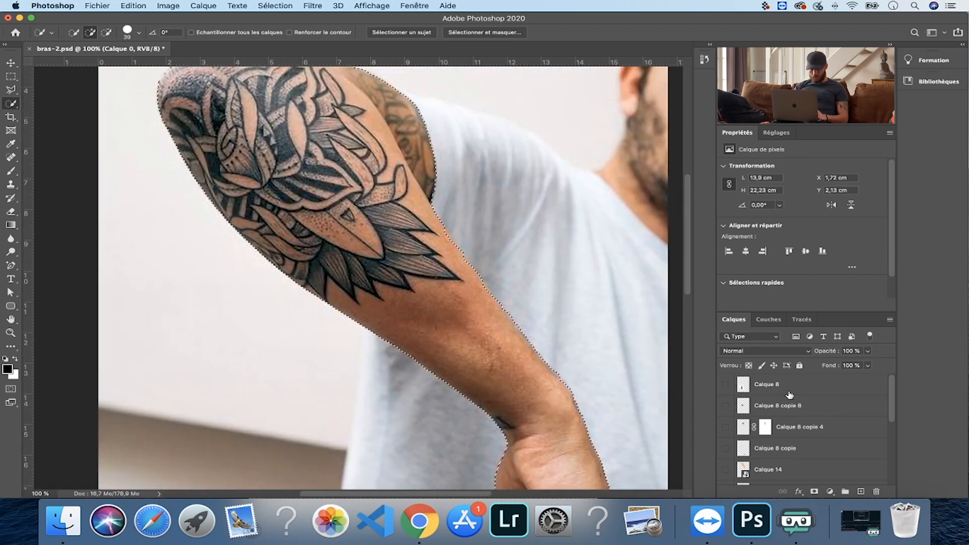
Step: Copy the selected arm to a new layer and convert that layer to a smart object
{"action": "scroll", "coordinate": [790, 394], "scroll_direction": "down", "scroll_amount": 5}
{"action": "key", "text": "super+j"}
{"action": "left_click", "coordinate": [725, 474]}
{"action": "left_click", "coordinate": [726, 475]}
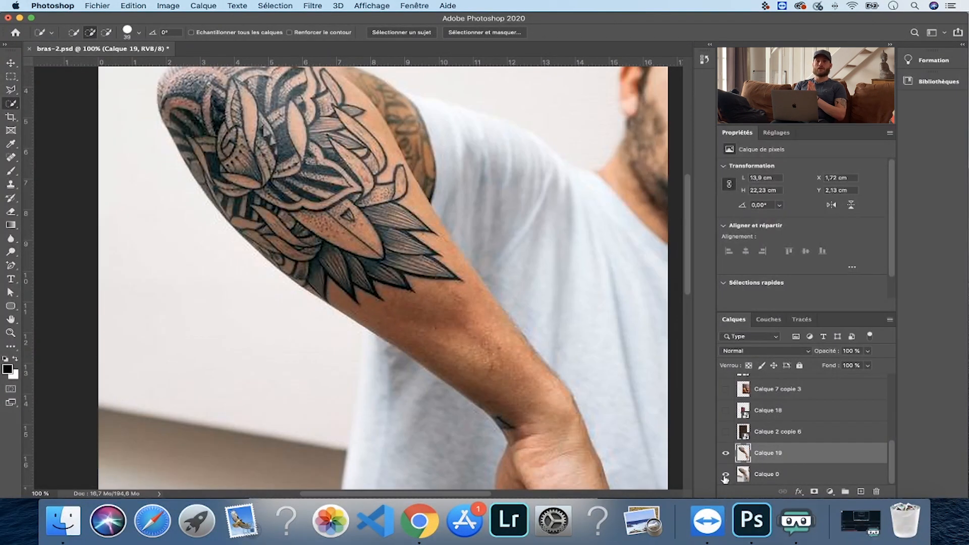
{"action": "right_click", "coordinate": [815, 463]}
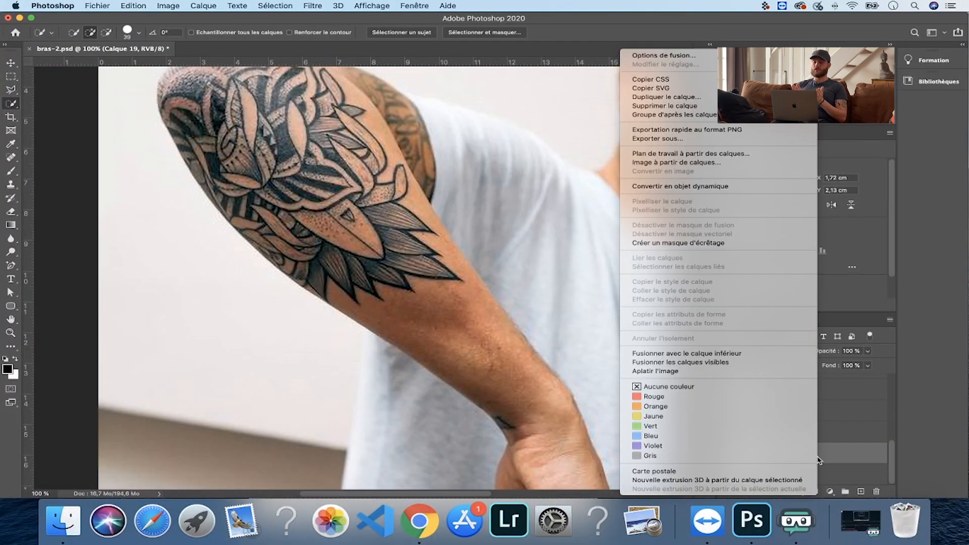
{"action": "left_click", "coordinate": [715, 187]}
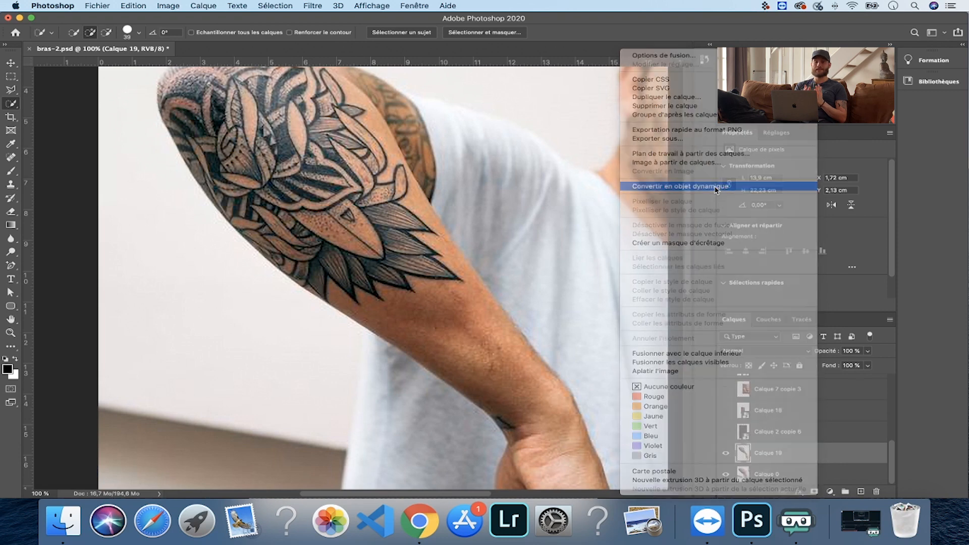
Step: Add a Black & White adjustment (Noir et blanc) clipped to the arm smart object only
{"action": "left_click_drag", "start_coordinate": [575, 320], "coordinate": [517, 319]}
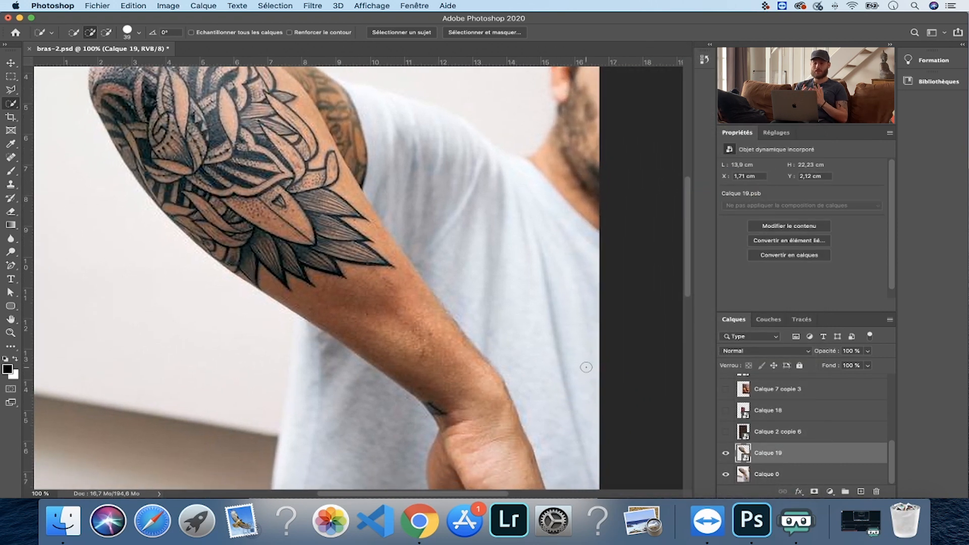
{"action": "left_click", "coordinate": [777, 132]}
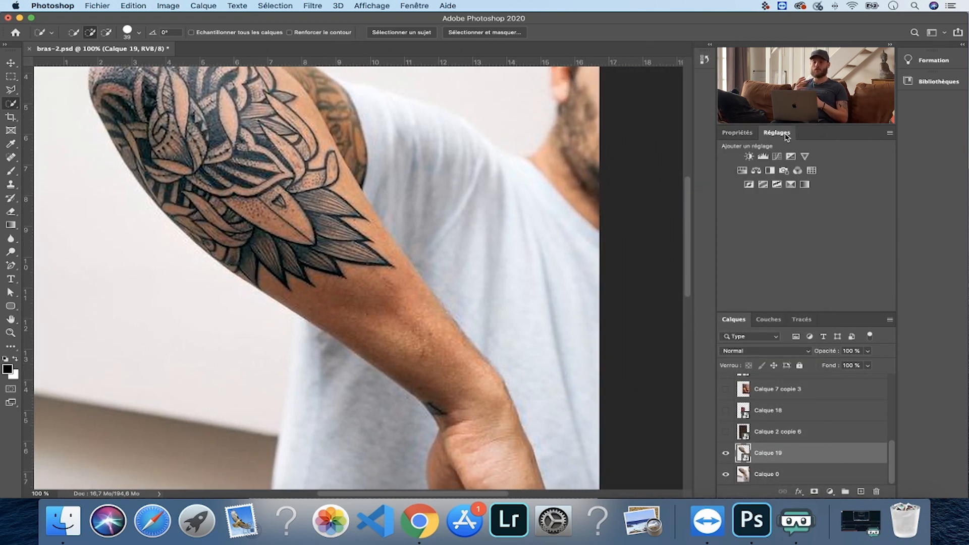
{"action": "left_click", "coordinate": [771, 171]}
{"action": "scroll", "coordinate": [809, 429], "scroll_direction": "down", "scroll_amount": 1}
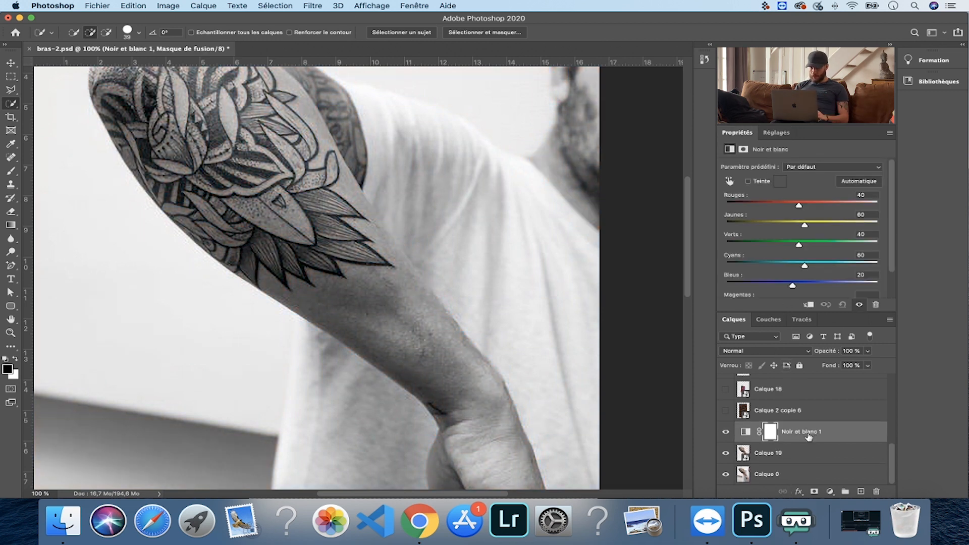
{"action": "left_click", "coordinate": [795, 441], "text": "alt"}
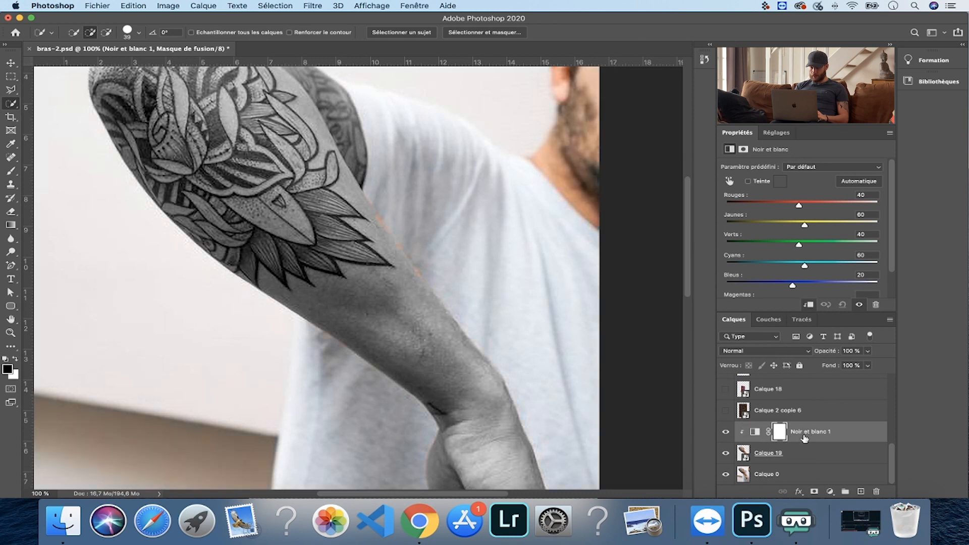
Step: Combine the arm layer and its Black & White adjustment into one smart object
{"action": "left_click", "coordinate": [799, 458]}
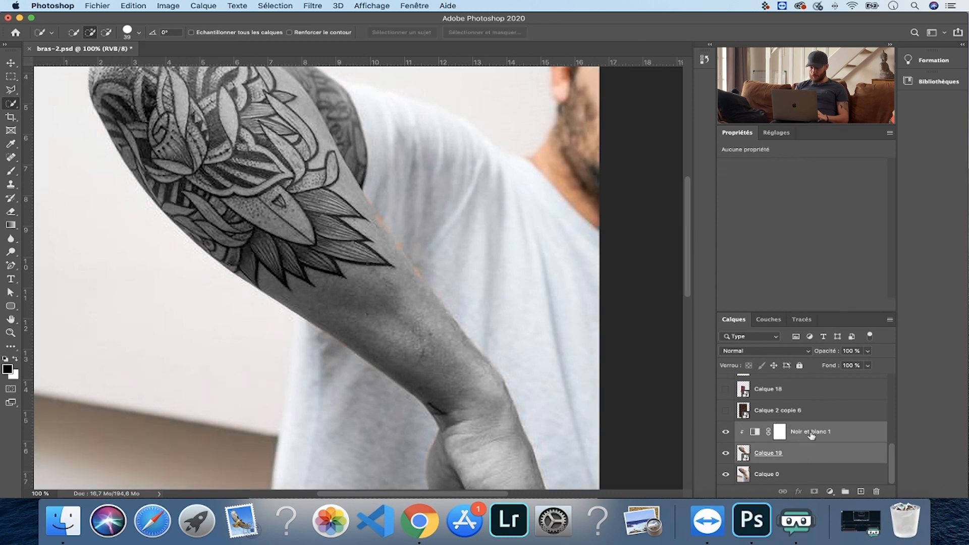
{"action": "right_click", "coordinate": [812, 435]}
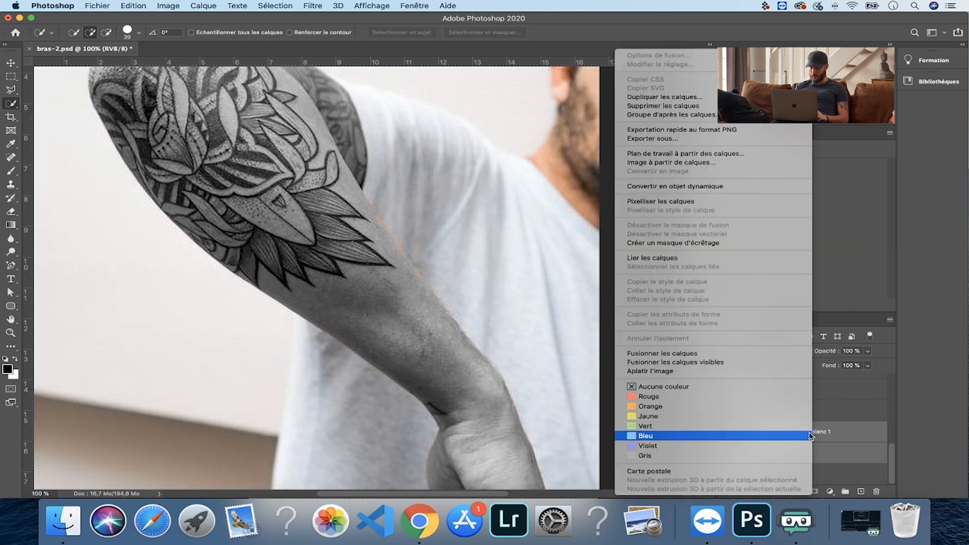
{"action": "left_click", "coordinate": [679, 186]}
Step: Make the lava texture layer Calque 2 copie 6 visible and select it with the Move tool active
{"action": "left_click", "coordinate": [726, 433]}
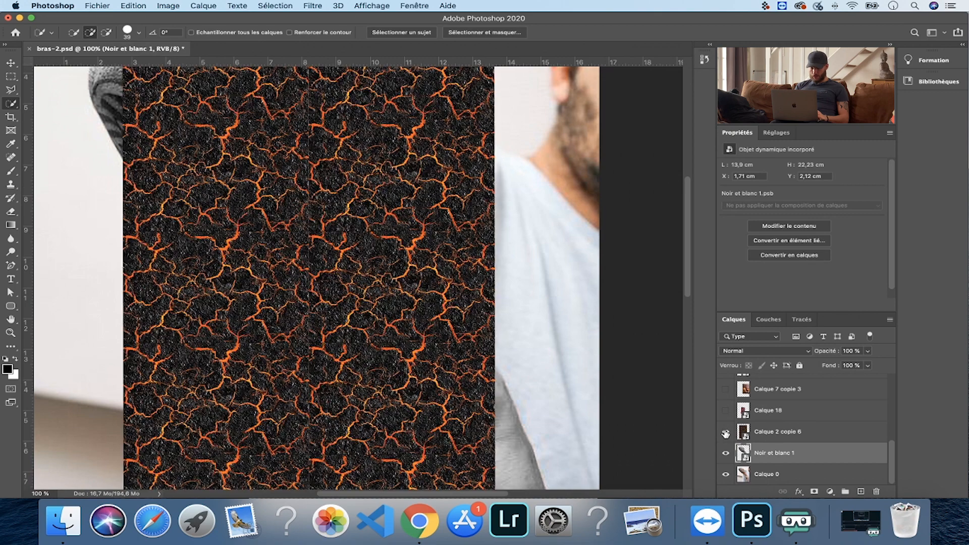
{"action": "key", "text": "super+minus"}
{"action": "key", "text": "super+minus"}
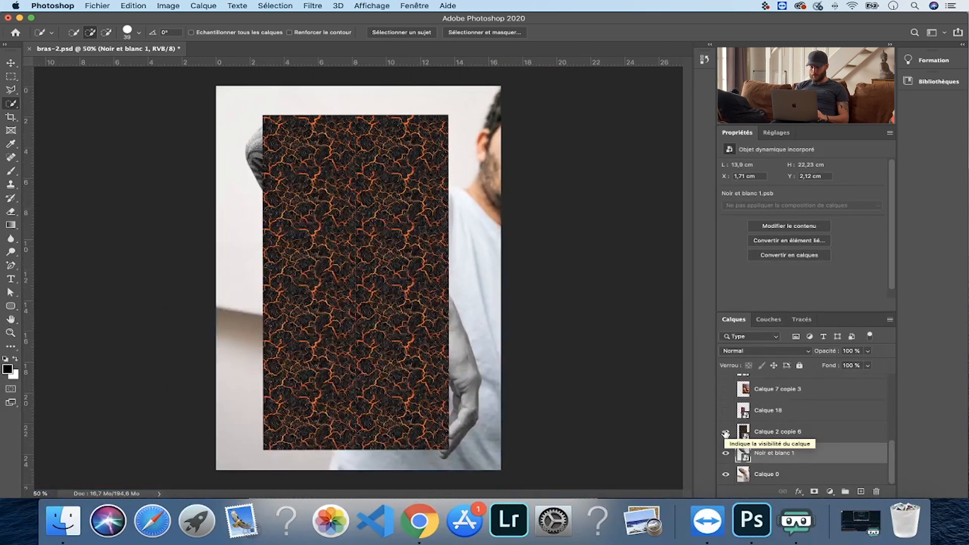
{"action": "left_click", "coordinate": [790, 434]}
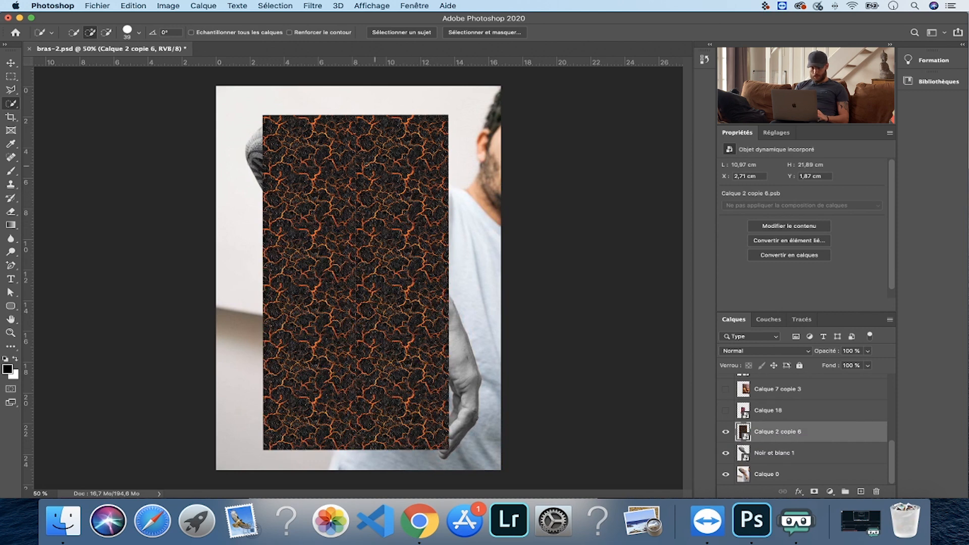
{"action": "left_click", "coordinate": [11, 62]}
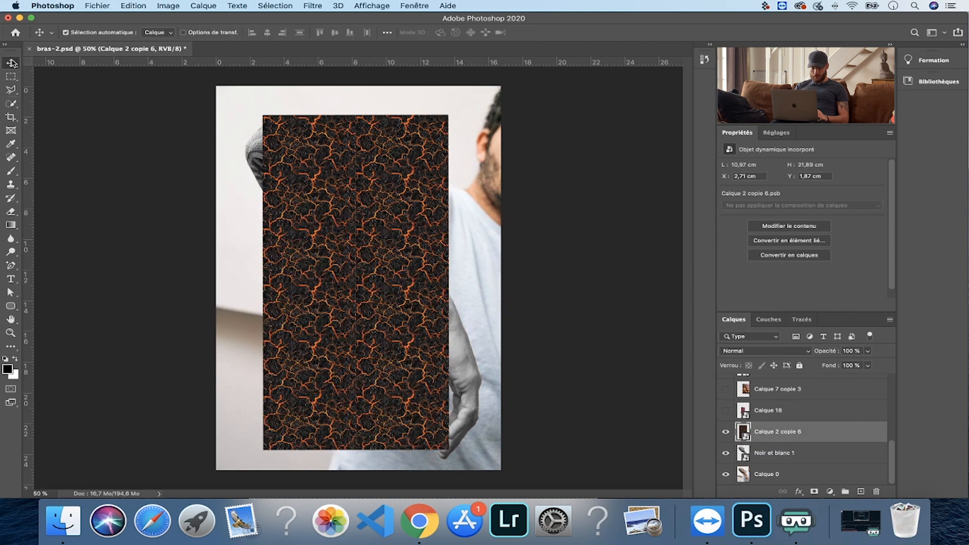
Step: Warp the lava texture so it stretches over the whole arm and follows its curve down to the hand
{"action": "left_click", "coordinate": [173, 6]}
{"action": "mouse_move", "coordinate": [133, 6]}
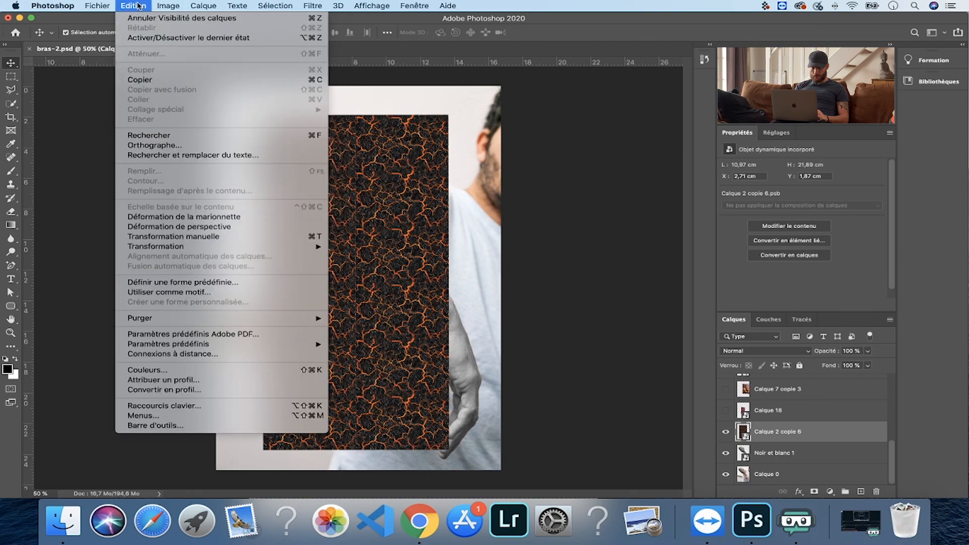
{"action": "mouse_move", "coordinate": [189, 254]}
{"action": "left_click", "coordinate": [351, 322]}
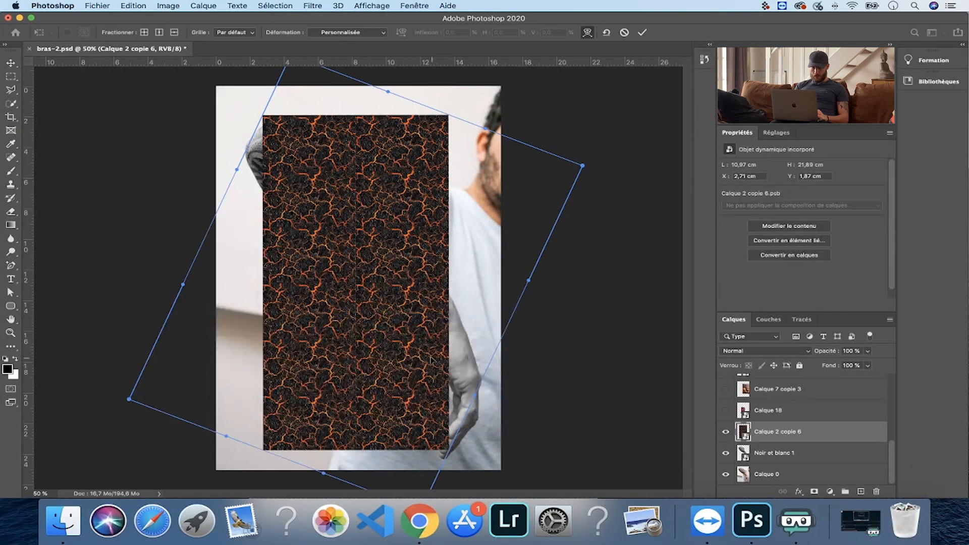
{"action": "left_click_drag", "start_coordinate": [236, 169], "coordinate": [165, 145]}
{"action": "key", "text": "super+minus"}
{"action": "left_click_drag", "start_coordinate": [401, 433], "coordinate": [513, 435]}
{"action": "left_click_drag", "start_coordinate": [313, 129], "coordinate": [230, 110]}
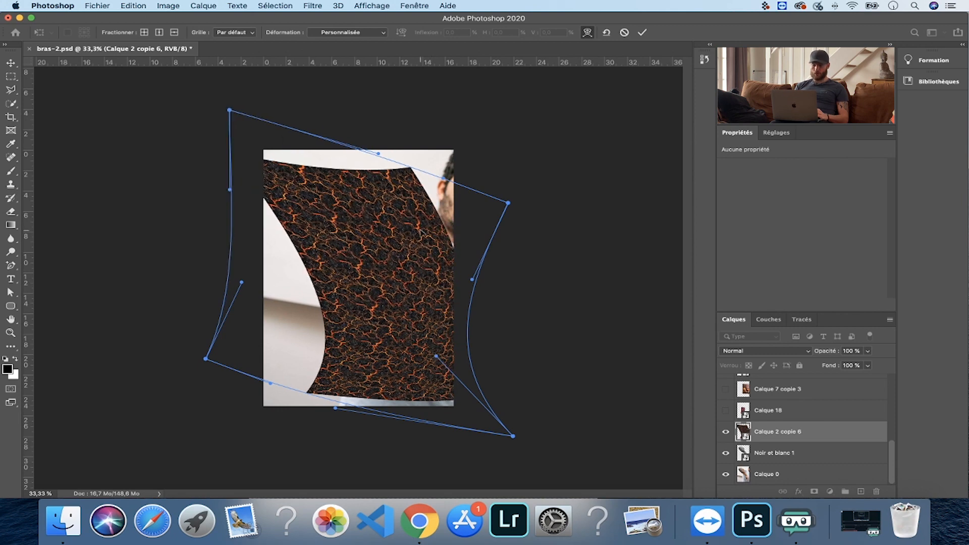
{"action": "left_click_drag", "start_coordinate": [420, 228], "coordinate": [409, 235]}
{"action": "key", "text": "Return"}
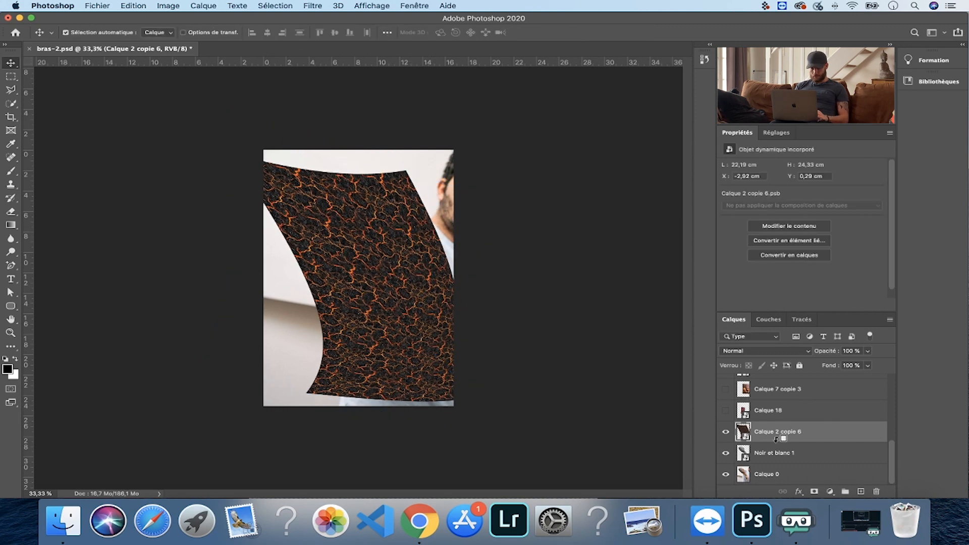
Step: Clip the warped lava texture to the black-and-white arm layer beneath it
{"action": "left_click", "coordinate": [843, 442], "text": "alt"}
{"action": "key", "text": "super+plus"}
{"action": "key", "text": "super+plus"}
{"action": "left_click_drag", "start_coordinate": [584, 371], "coordinate": [550, 371]}
{"action": "left_click_drag", "start_coordinate": [497, 313], "coordinate": [490, 281]}
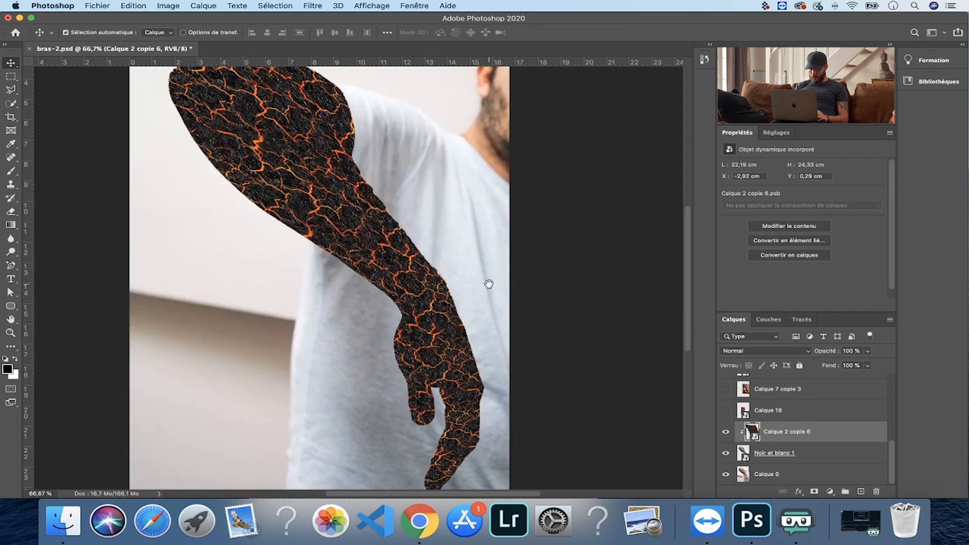
Step: Set the blending mode of the clipped lava texture to Lumière crue
{"action": "left_click", "coordinate": [765, 351]}
{"action": "left_click", "coordinate": [752, 382]}
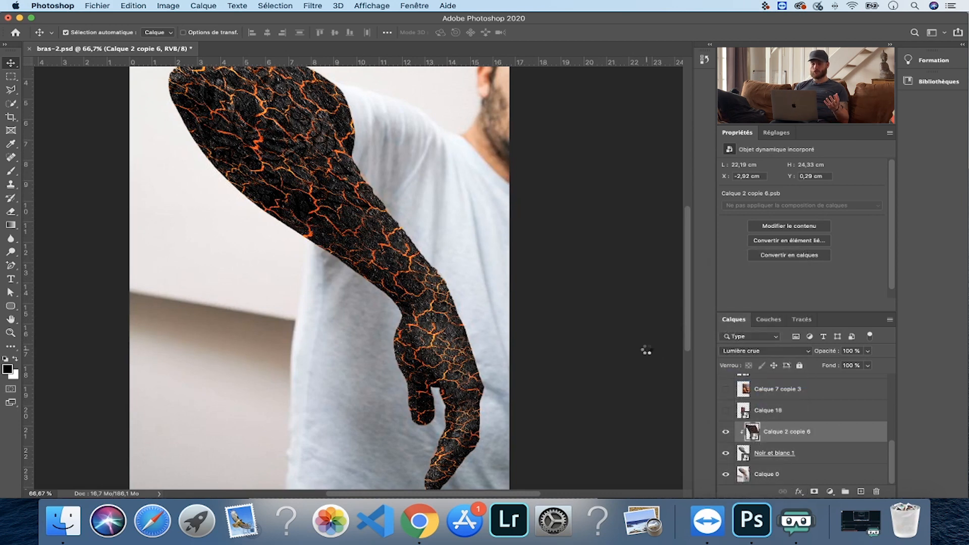
{"action": "key", "text": "super+minus"}
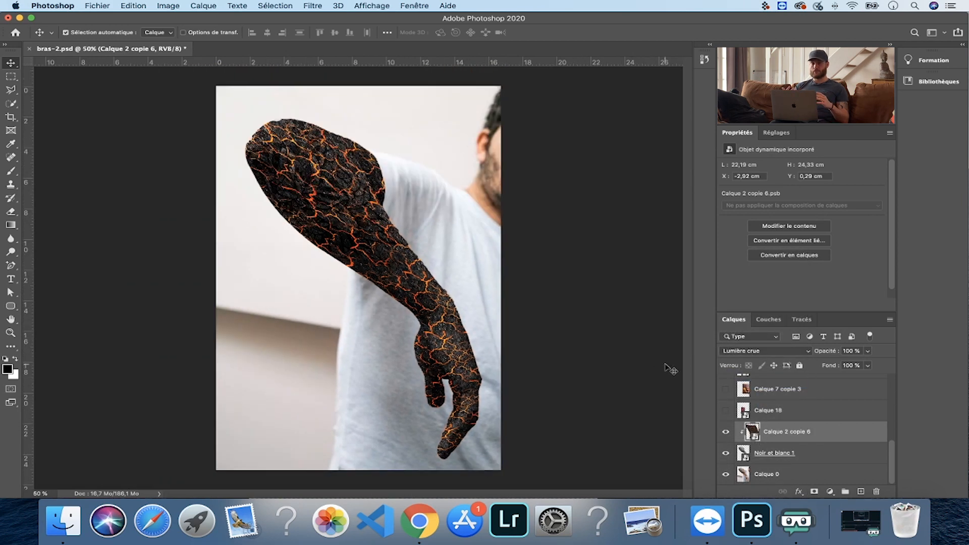
Step: Compare the arm with the lava texture hidden and shown
{"action": "left_click", "coordinate": [726, 432]}
{"action": "left_click", "coordinate": [726, 432]}
{"action": "left_click", "coordinate": [726, 433]}
{"action": "left_click", "coordinate": [725, 432]}
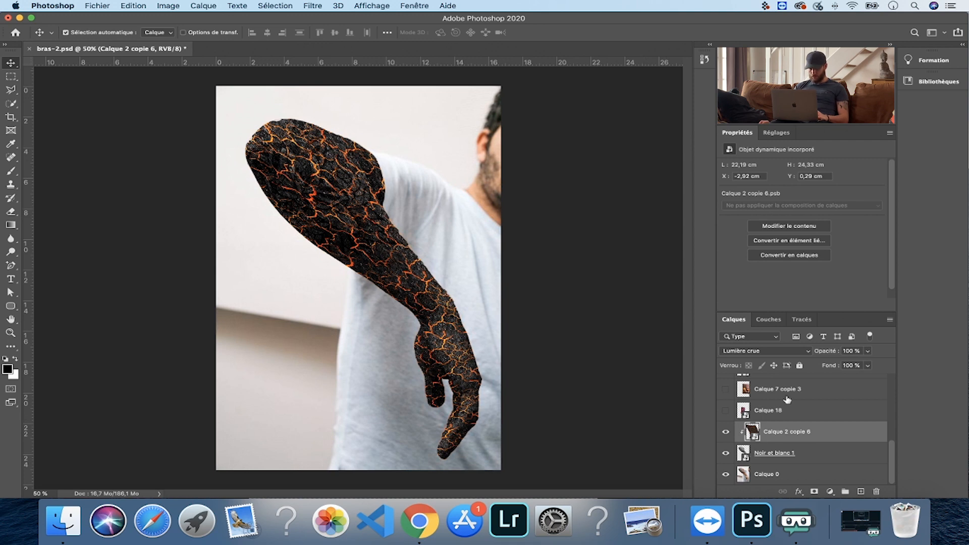
{"action": "left_click", "coordinate": [786, 352]}
{"action": "left_click", "coordinate": [782, 350]}
{"action": "left_click", "coordinate": [578, 407]}
Step: Duplicate the lava texture layer and set the copy's Blend If dark threshold for this layer to 85
{"action": "key", "text": "super+1"}
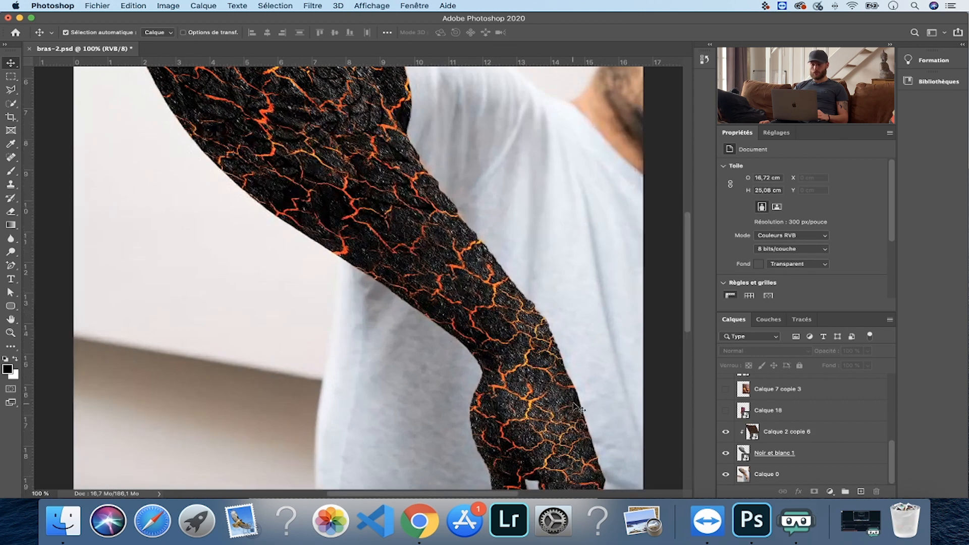
{"action": "left_click_drag", "start_coordinate": [573, 402], "coordinate": [555, 395]}
{"action": "left_click", "coordinate": [757, 435]}
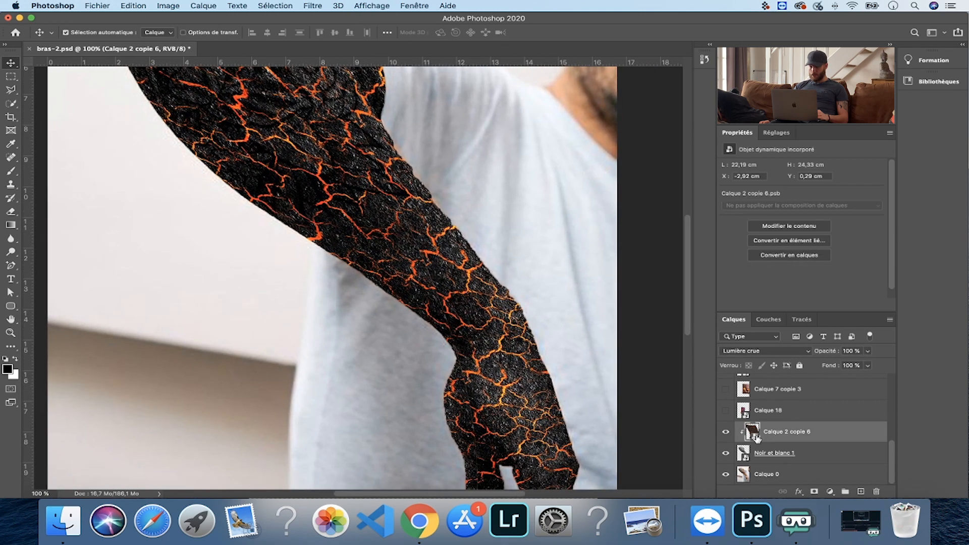
{"action": "key", "text": "super+j"}
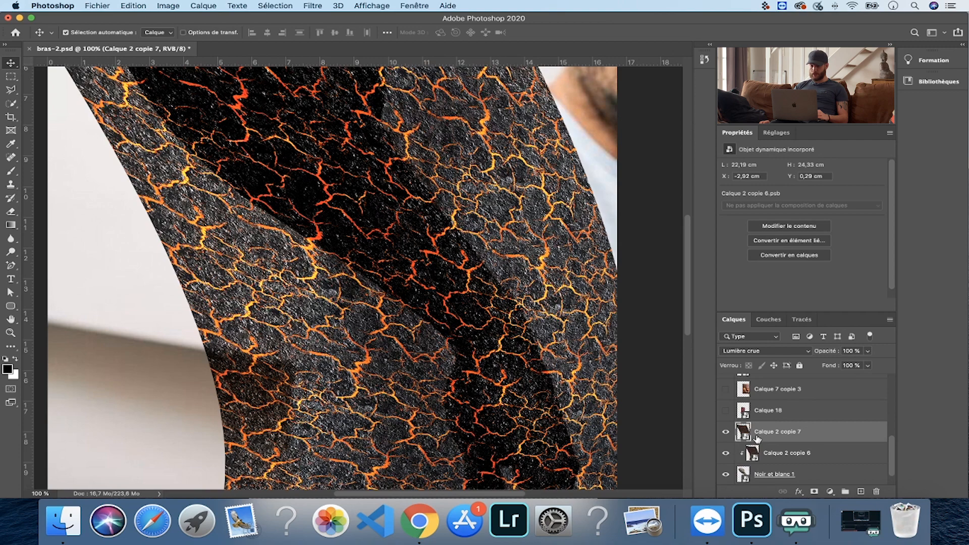
{"action": "double_click", "coordinate": [843, 434]}
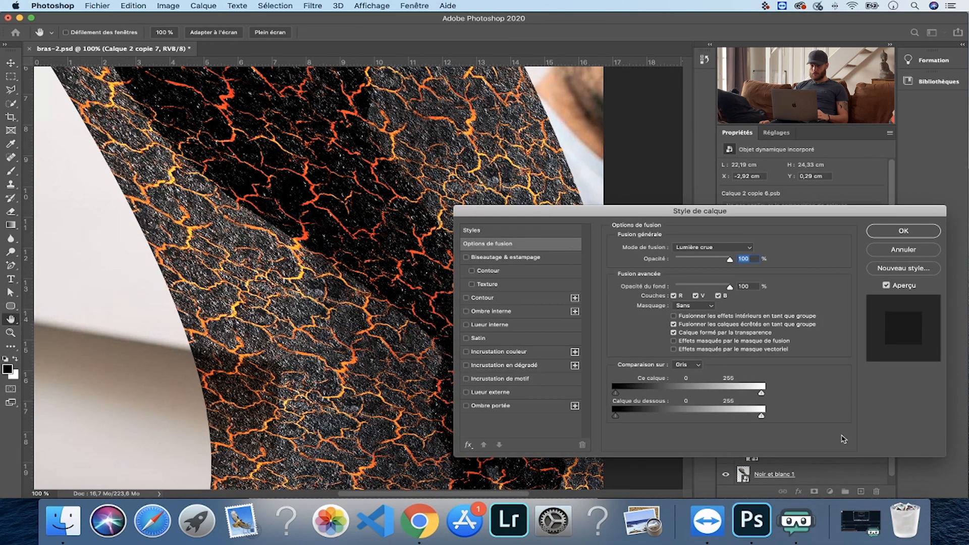
{"action": "left_click_drag", "start_coordinate": [616, 393], "coordinate": [664, 396]}
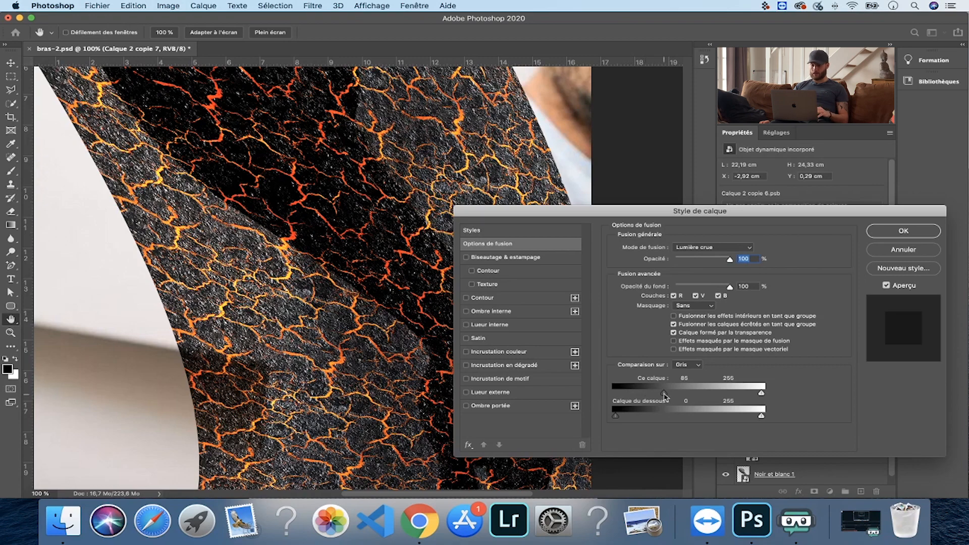
{"action": "left_click", "coordinate": [903, 233]}
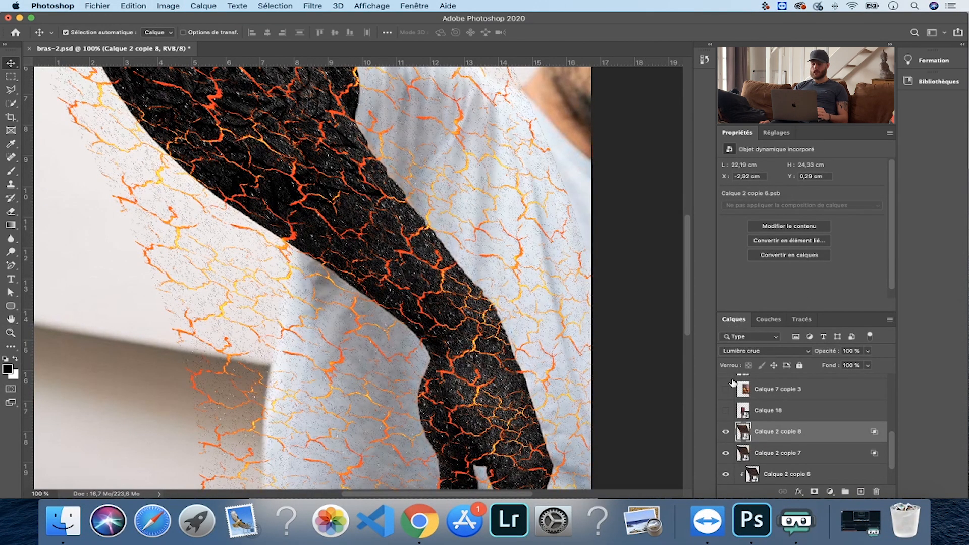
Step: Duplicate the isolated lava cracks layer and merge the two copies into one smart object
{"action": "key", "text": "super+j"}
{"action": "left_click", "coordinate": [783, 412], "text": "shift"}
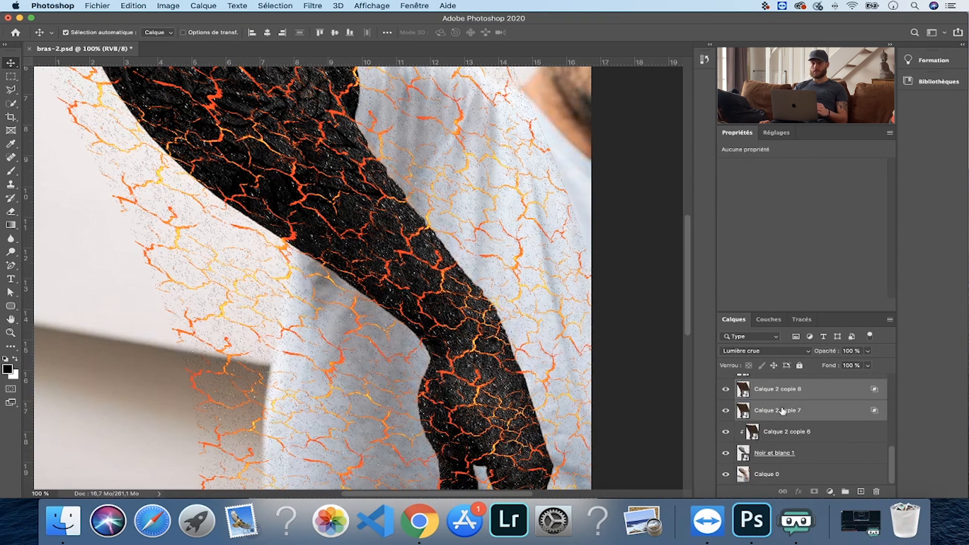
{"action": "key", "text": "super+e"}
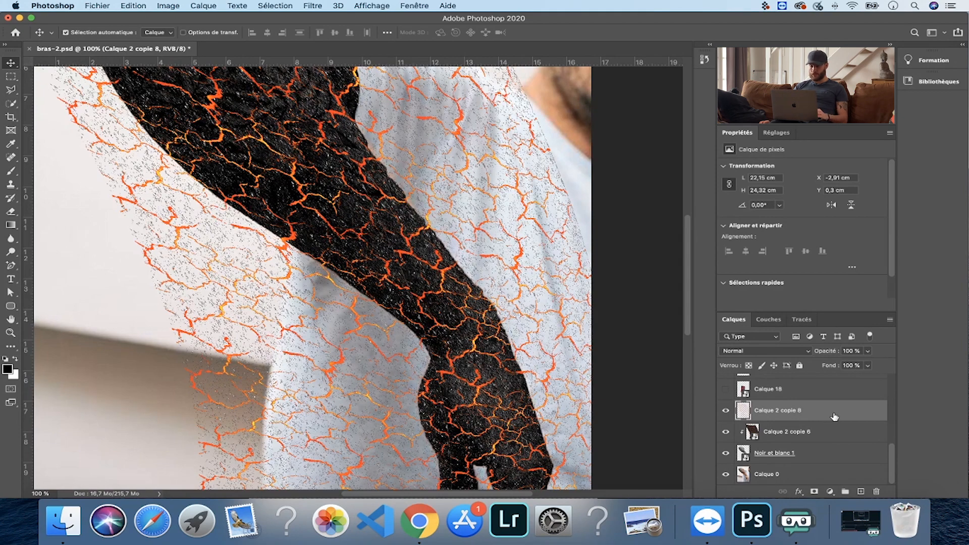
{"action": "right_click", "coordinate": [835, 416]}
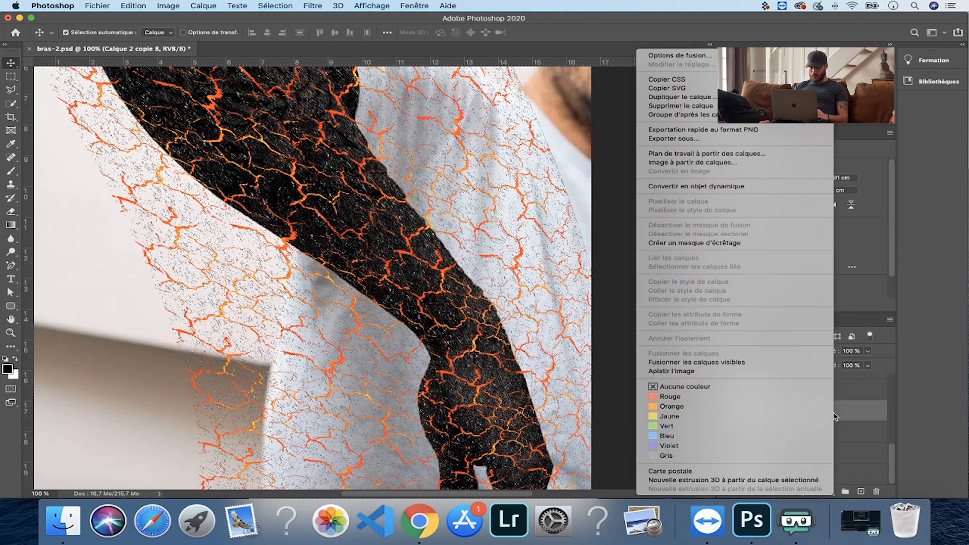
{"action": "left_click", "coordinate": [741, 192]}
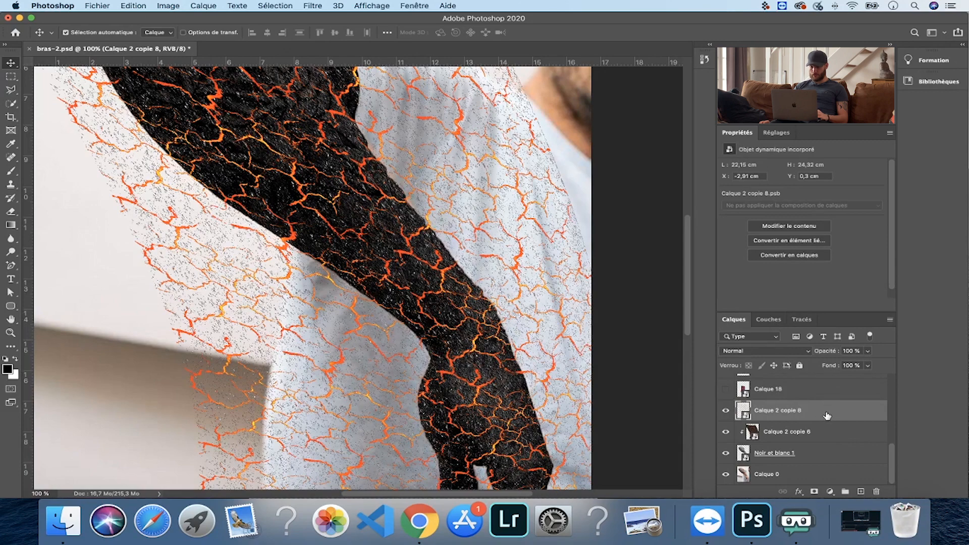
Step: Give the lava cracks layer a black Ombre interne in Normal mode with 100 % opacity, 5 px distance and 0 px size
{"action": "double_click", "coordinate": [827, 416]}
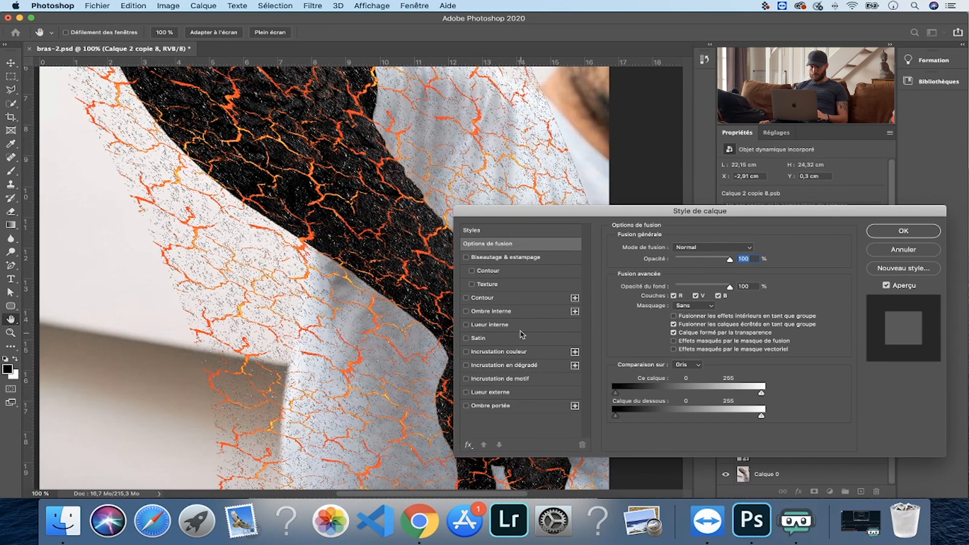
{"action": "left_click", "coordinate": [523, 313]}
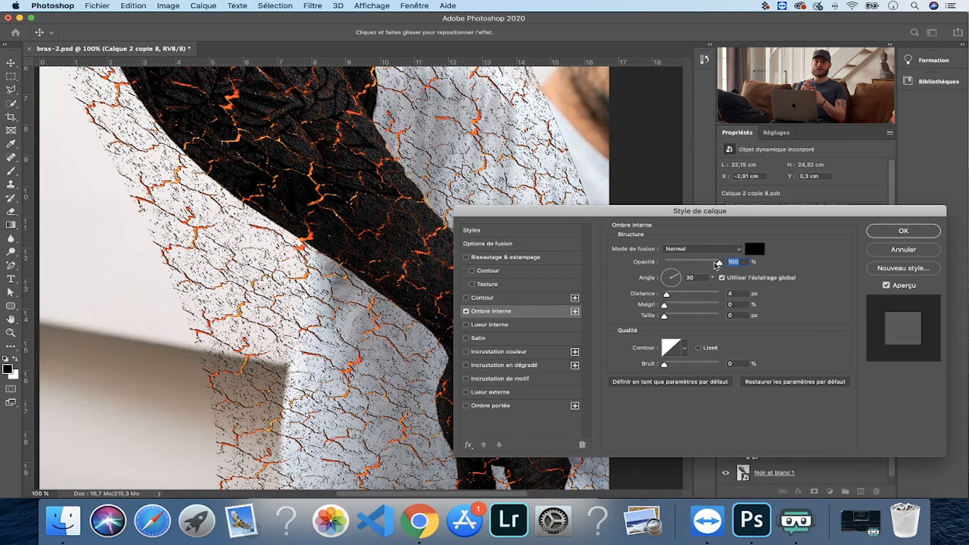
{"action": "left_click_drag", "start_coordinate": [667, 297], "coordinate": [668, 297]}
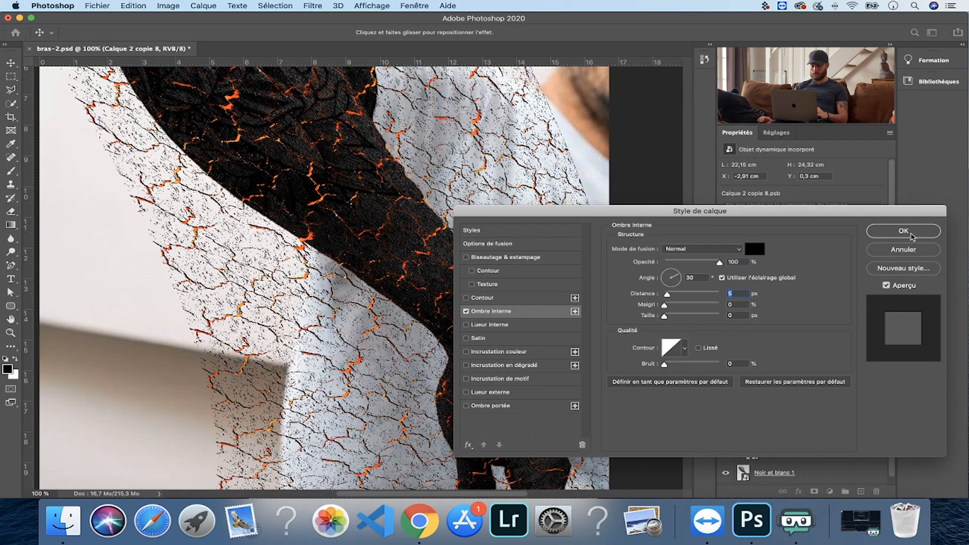
{"action": "left_click", "coordinate": [898, 232]}
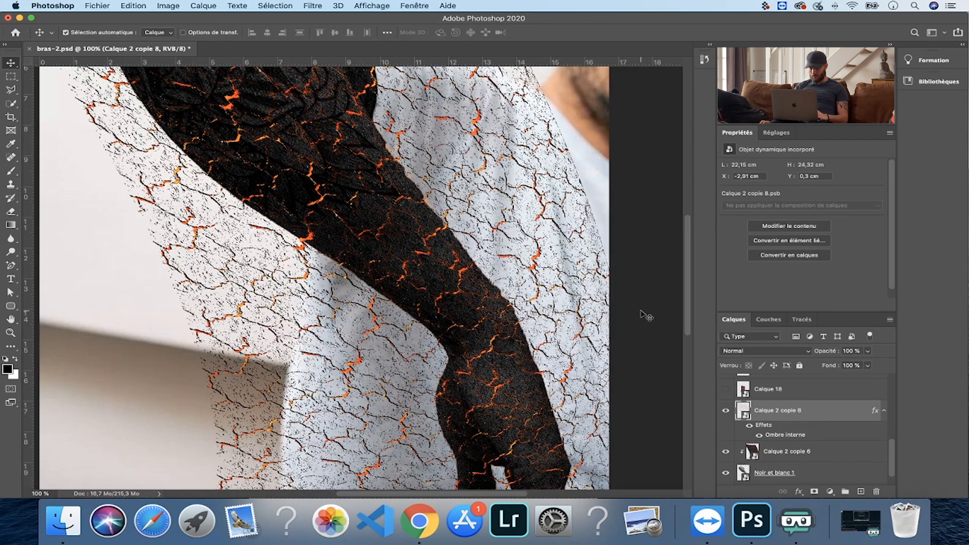
Step: Clip the lava cracks layer to the arm so the cracks no longer cover the background and shirt
{"action": "left_click", "coordinate": [798, 437], "text": "alt"}
{"action": "key", "text": "super+minus"}
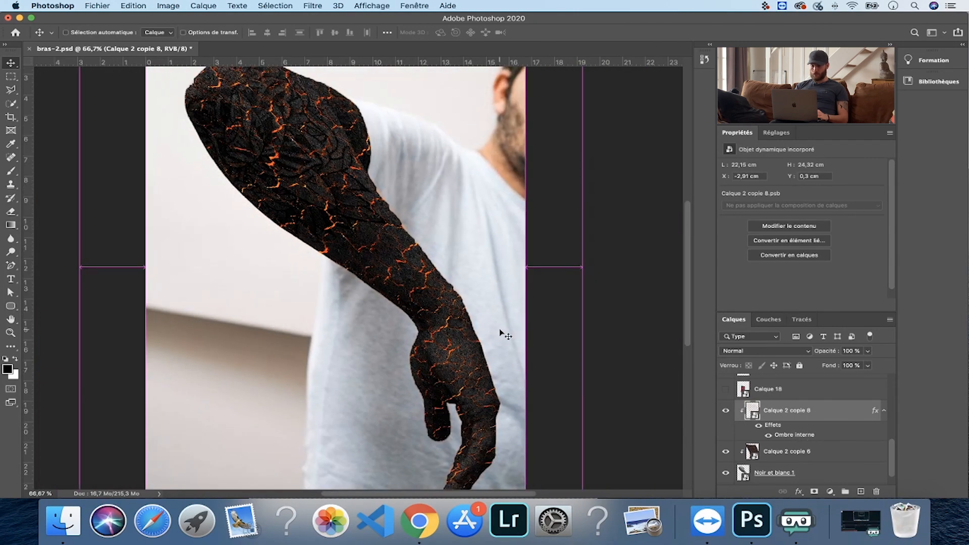
{"action": "left_click_drag", "start_coordinate": [434, 290], "coordinate": [428, 253]}
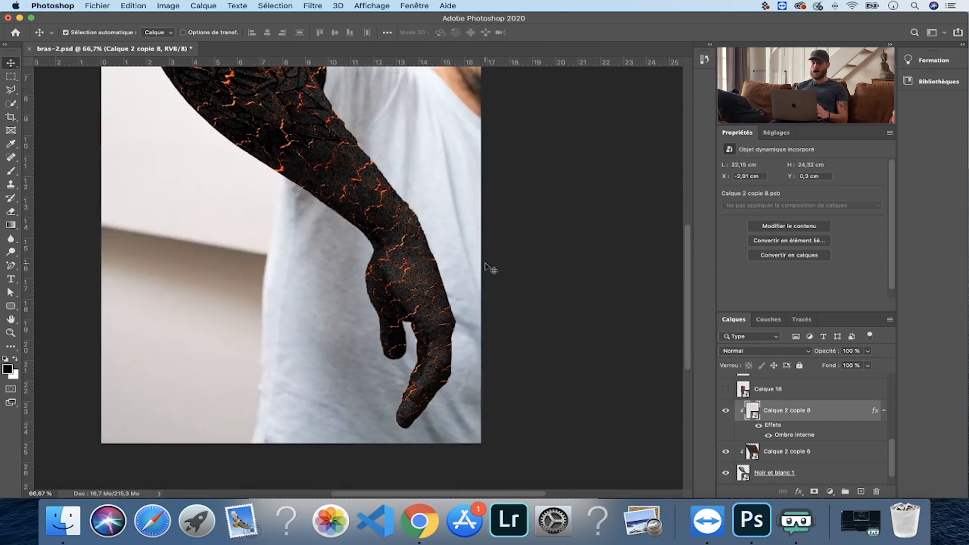
Step: Duplicate the clipped lava texture layer beneath the cracks layer and set the copy's blending mode to Superposition
{"action": "left_click", "coordinate": [844, 455]}
{"action": "left_click", "coordinate": [872, 355]}
{"action": "left_click_drag", "start_coordinate": [868, 364], "coordinate": [860, 367]}
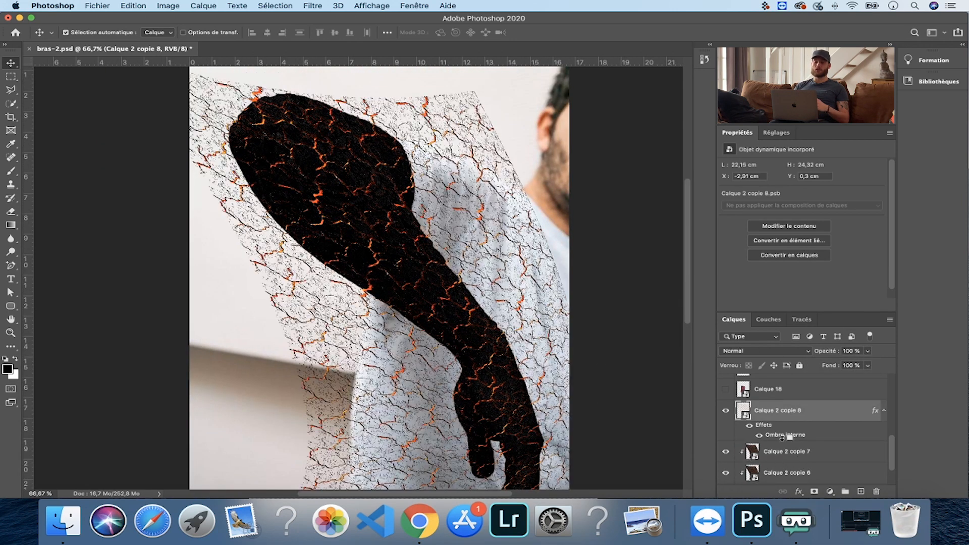
{"action": "left_click", "coordinate": [764, 351]}
{"action": "left_click", "coordinate": [744, 300]}
{"action": "left_click_drag", "start_coordinate": [591, 299], "coordinate": [540, 218]}
Step: Add a layer mask to the Superposition copy and paint black on it with a 54 px brush to restore shading along the arm
{"action": "left_click", "coordinate": [814, 492]}
{"action": "key", "text": "b"}
{"action": "left_click_drag", "start_coordinate": [422, 323], "coordinate": [430, 381]}
{"action": "left_click_drag", "start_coordinate": [382, 264], "coordinate": [427, 349]}
{"action": "mouse_move", "coordinate": [394, 313]}
{"action": "left_mouse_down"}
{"action": "mouse_move", "coordinate": [231, 182]}
{"action": "mouse_move", "coordinate": [424, 338]}
{"action": "left_mouse_up"}
{"action": "left_click", "coordinate": [83, 32]}
{"action": "left_click_drag", "start_coordinate": [70, 63], "coordinate": [37, 63]}
{"action": "mouse_move", "coordinate": [399, 204]}
{"action": "left_mouse_down"}
{"action": "mouse_move", "coordinate": [361, 131]}
{"action": "mouse_move", "coordinate": [397, 185]}
{"action": "left_mouse_up"}
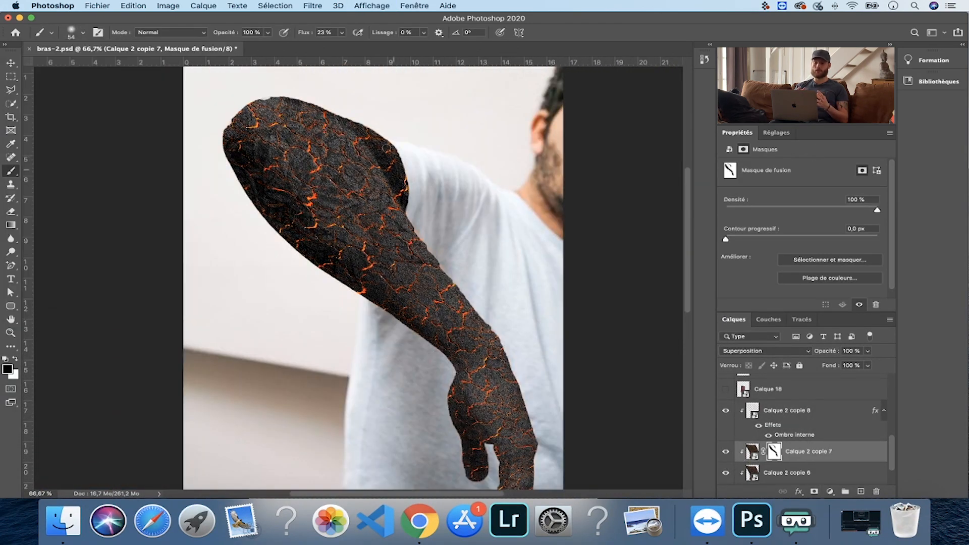
{"action": "scroll", "coordinate": [398, 183], "scroll_direction": "down", "scroll_amount": 5}
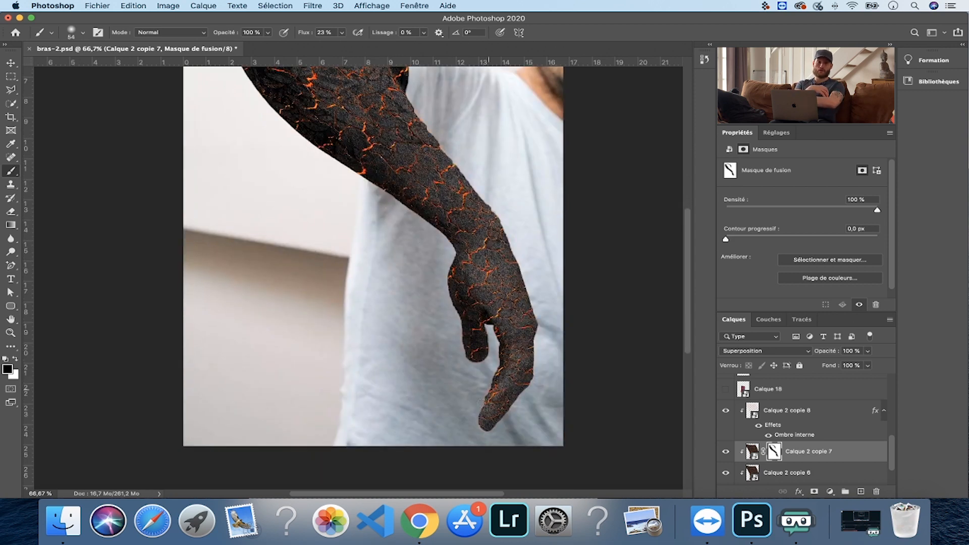
{"action": "scroll", "coordinate": [467, 288], "scroll_direction": "up", "scroll_amount": 5}
{"action": "mouse_move", "coordinate": [243, 118]}
{"action": "left_mouse_down"}
{"action": "mouse_move", "coordinate": [270, 136]}
{"action": "mouse_move", "coordinate": [283, 177]}
{"action": "left_mouse_up"}
{"action": "key", "text": "super+minus"}
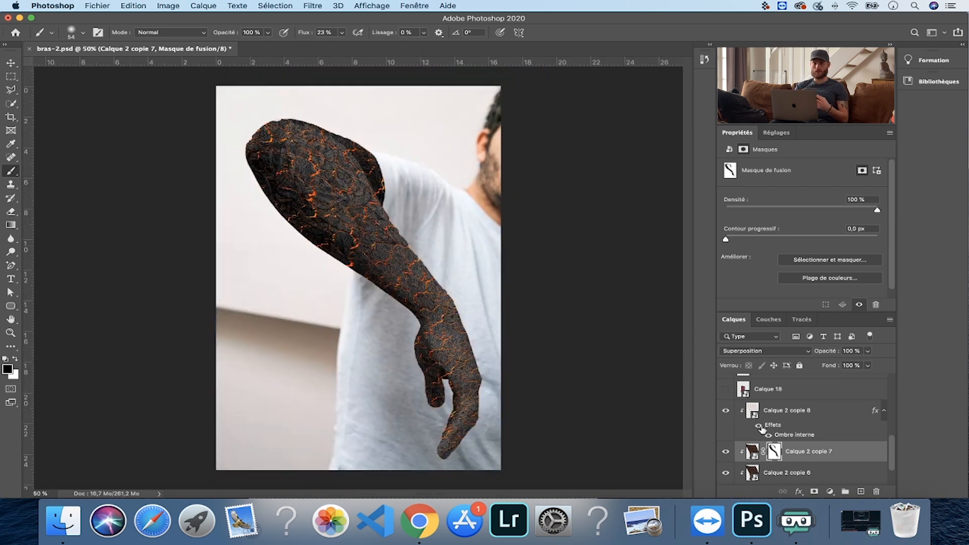
Step: Show the blue and orange lava image in Calque 18 and move it slightly up over the forearm
{"action": "scroll", "coordinate": [732, 429], "scroll_direction": "up", "scroll_amount": 2}
{"action": "left_click", "coordinate": [727, 422]}
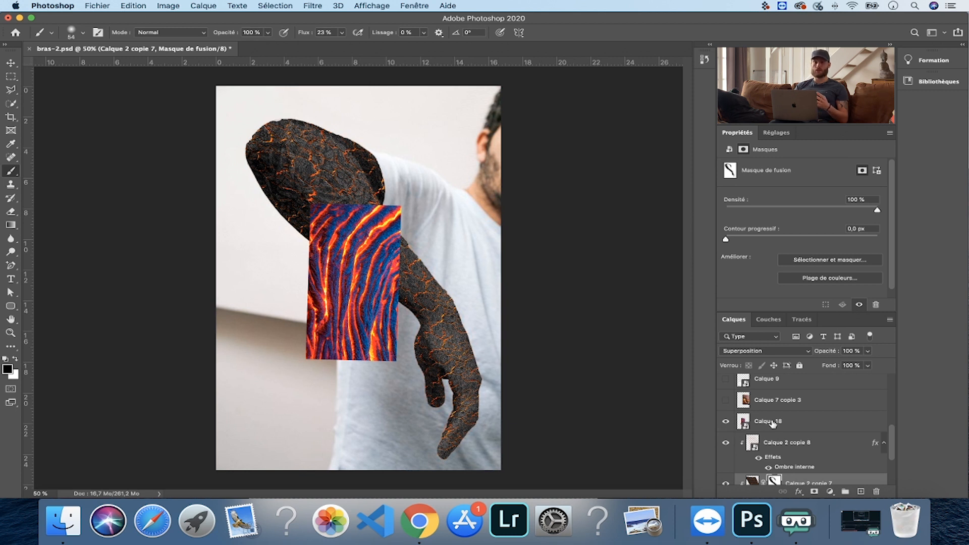
{"action": "left_click", "coordinate": [773, 424]}
{"action": "key", "text": "v"}
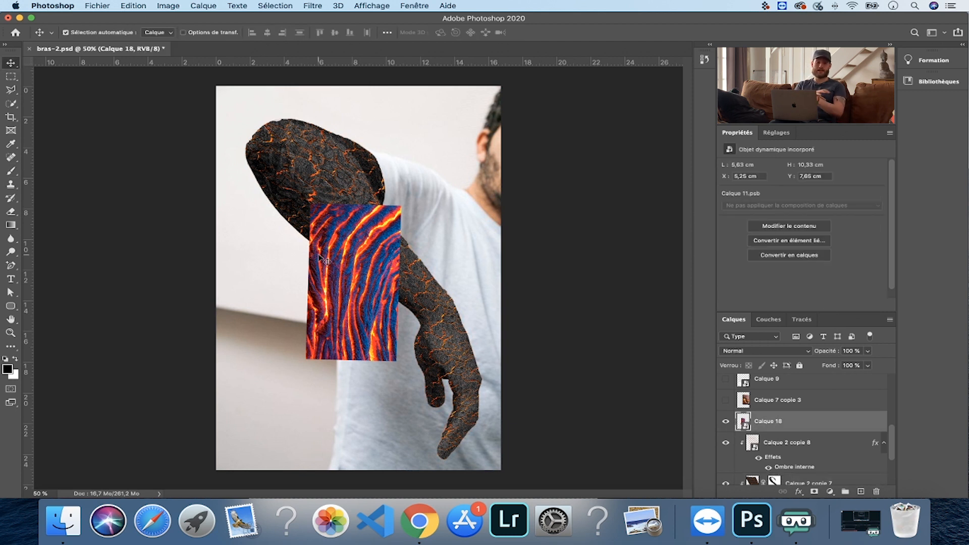
{"action": "left_click_drag", "start_coordinate": [356, 281], "coordinate": [367, 274]}
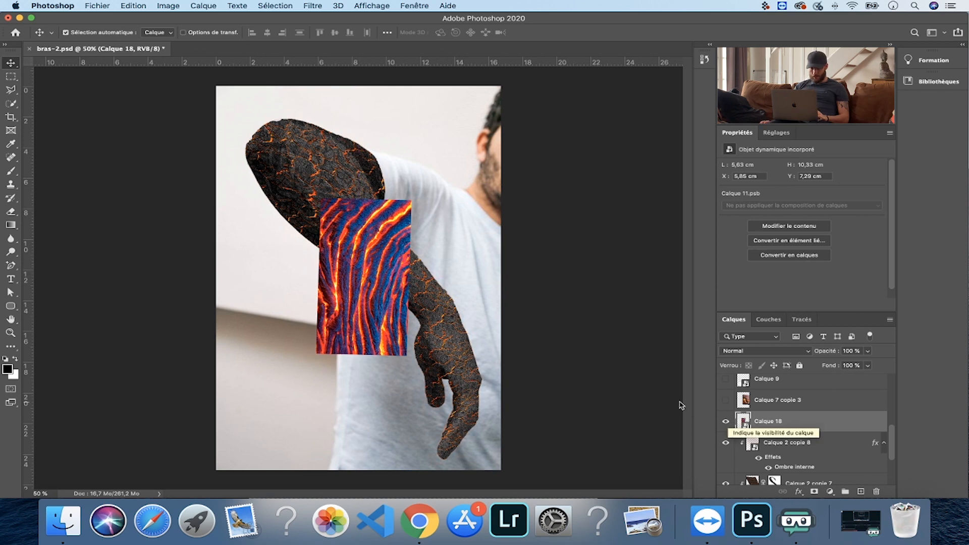
Step: Enlarge and rotate the blue and orange lava image along the forearm and clip it to the arm
{"action": "key", "text": "super+t"}
{"action": "left_click_drag", "start_coordinate": [506, 275], "coordinate": [448, 212]}
{"action": "left_click_drag", "start_coordinate": [395, 285], "coordinate": [408, 270]}
{"action": "left_click_drag", "start_coordinate": [504, 228], "coordinate": [505, 247]}
{"action": "key", "text": "Return"}
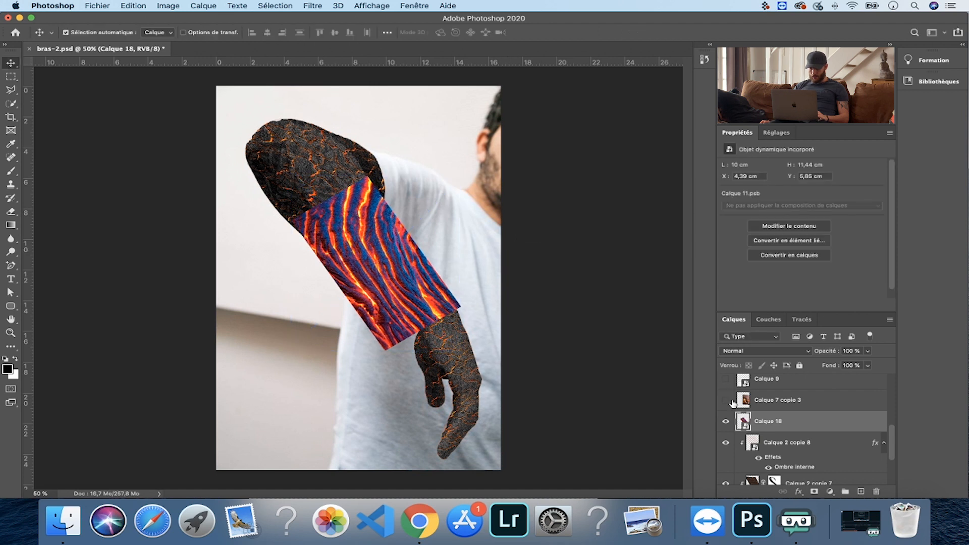
{"action": "left_click", "coordinate": [780, 429], "text": "alt"}
{"action": "left_click_drag", "start_coordinate": [435, 294], "coordinate": [434, 288]}
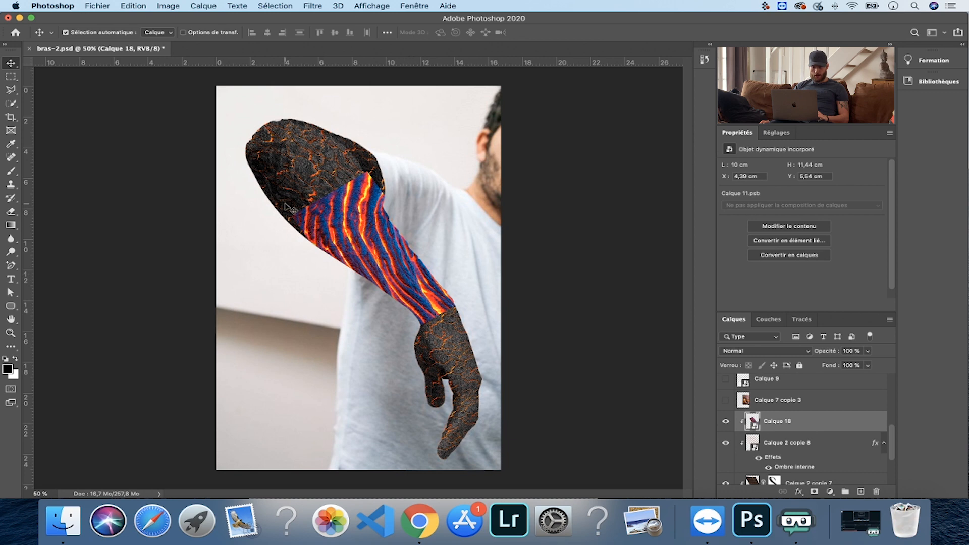
Step: Warp the clipped lava image by pulling out its upper corners and bending its upper edge down to follow the forearm
{"action": "left_click", "coordinate": [128, 5]}
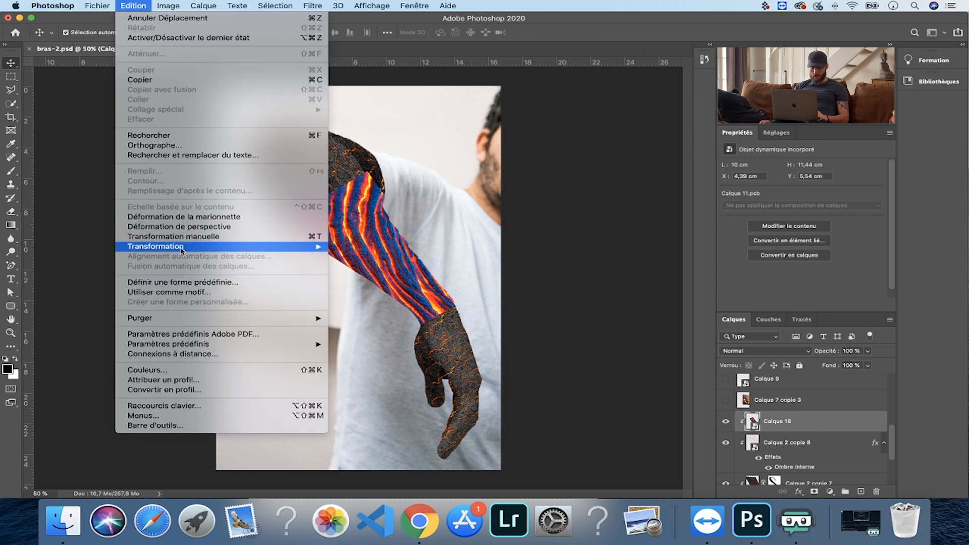
{"action": "mouse_move", "coordinate": [188, 247]}
{"action": "left_click", "coordinate": [389, 317]}
{"action": "left_click_drag", "start_coordinate": [362, 262], "coordinate": [357, 258]}
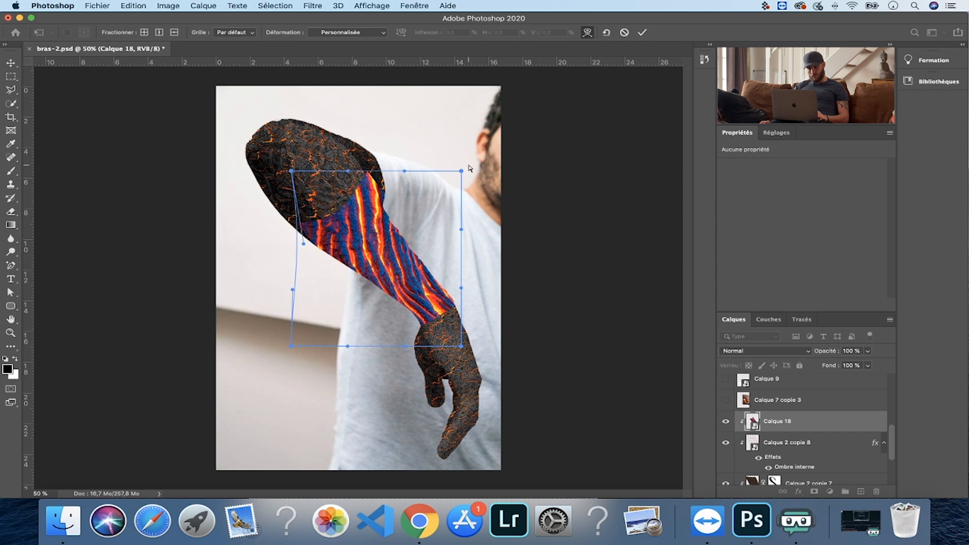
{"action": "left_click_drag", "start_coordinate": [461, 171], "coordinate": [500, 179]}
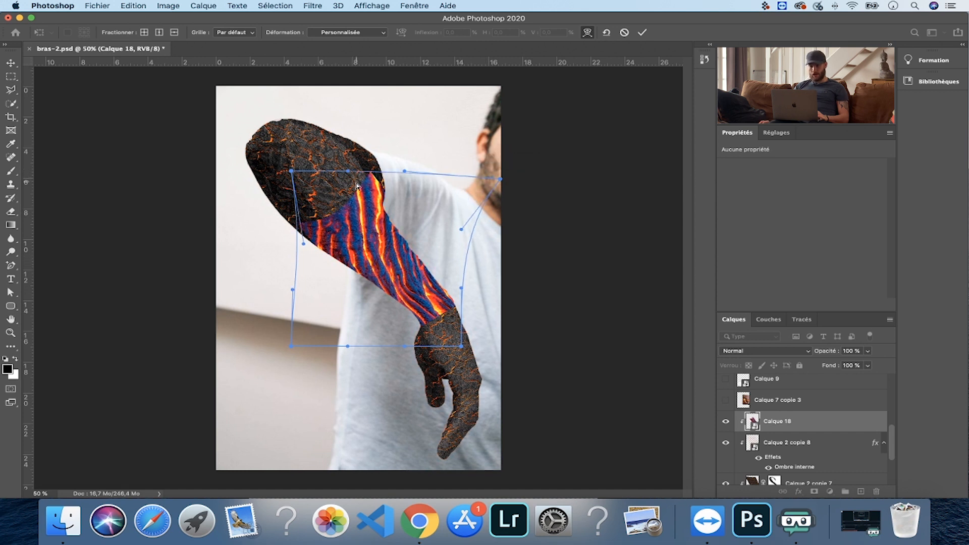
{"action": "left_click_drag", "start_coordinate": [291, 171], "coordinate": [255, 188]}
{"action": "left_click_drag", "start_coordinate": [347, 172], "coordinate": [366, 260]}
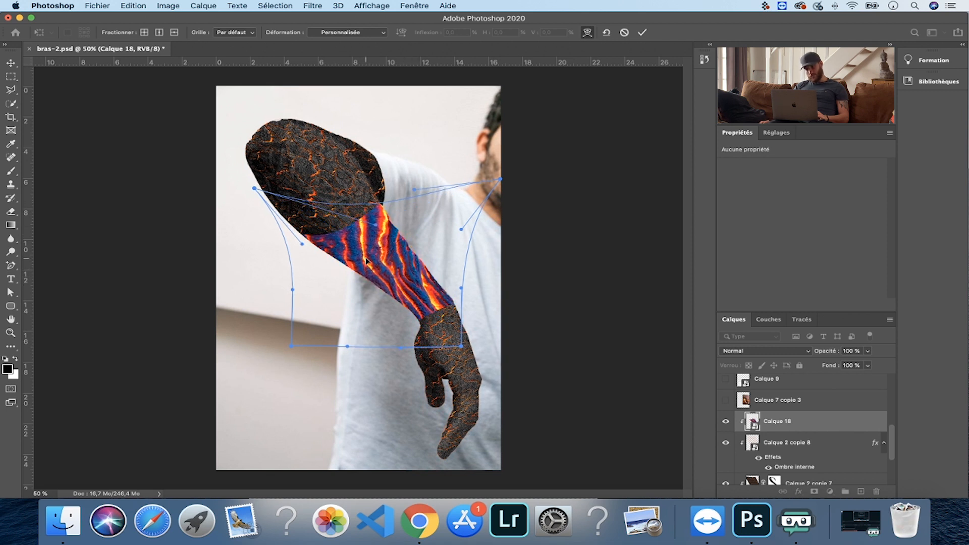
{"action": "key", "text": "Return"}
Step: Transform the warped lava image to about 8.85 × 10.63 cm and reposition it on the forearm
{"action": "key", "text": "super+t"}
{"action": "left_click_drag", "start_coordinate": [501, 271], "coordinate": [441, 267]}
{"action": "left_click_drag", "start_coordinate": [454, 167], "coordinate": [369, 160]}
{"action": "key", "text": "Return"}
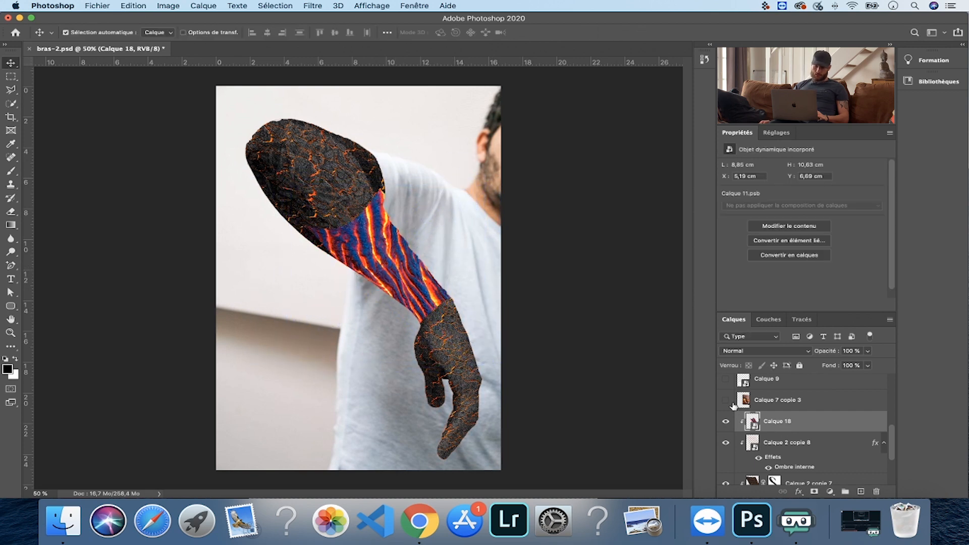
Step: Show the burning log image in Calque 7 copie 3, clip it to the arm and position it over the hand
{"action": "scroll", "coordinate": [733, 405], "scroll_direction": "up", "scroll_amount": 1}
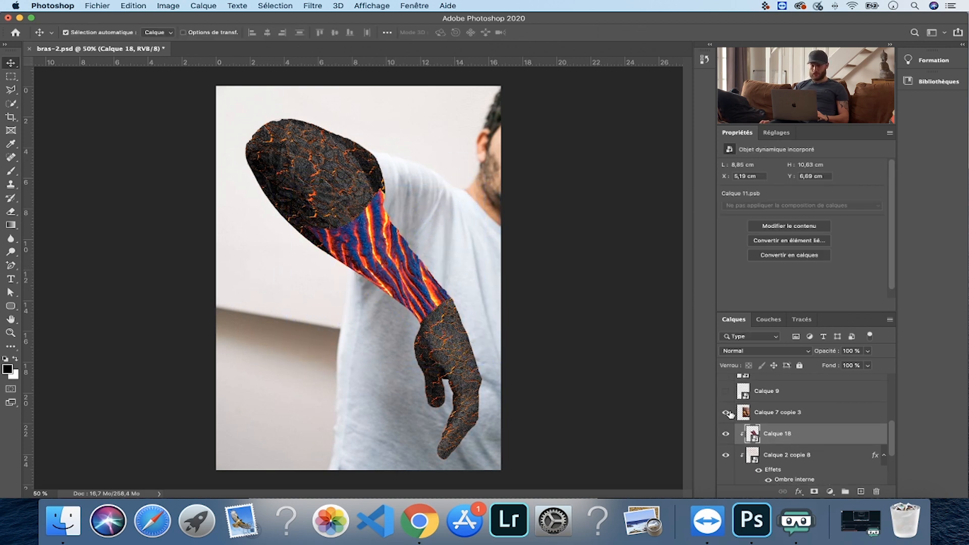
{"action": "left_click", "coordinate": [727, 412]}
{"action": "left_click", "coordinate": [780, 415]}
{"action": "mouse_move", "coordinate": [455, 281]}
{"action": "left_mouse_down"}
{"action": "mouse_move", "coordinate": [401, 239]}
{"action": "mouse_move", "coordinate": [378, 251]}
{"action": "left_mouse_up"}
{"action": "key", "text": "super+z"}
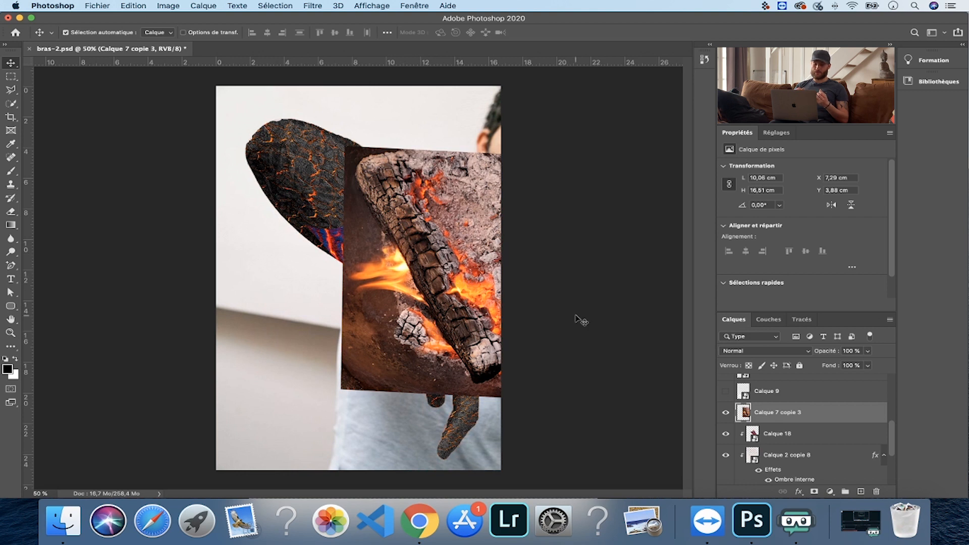
{"action": "left_click_drag", "start_coordinate": [464, 239], "coordinate": [368, 210]}
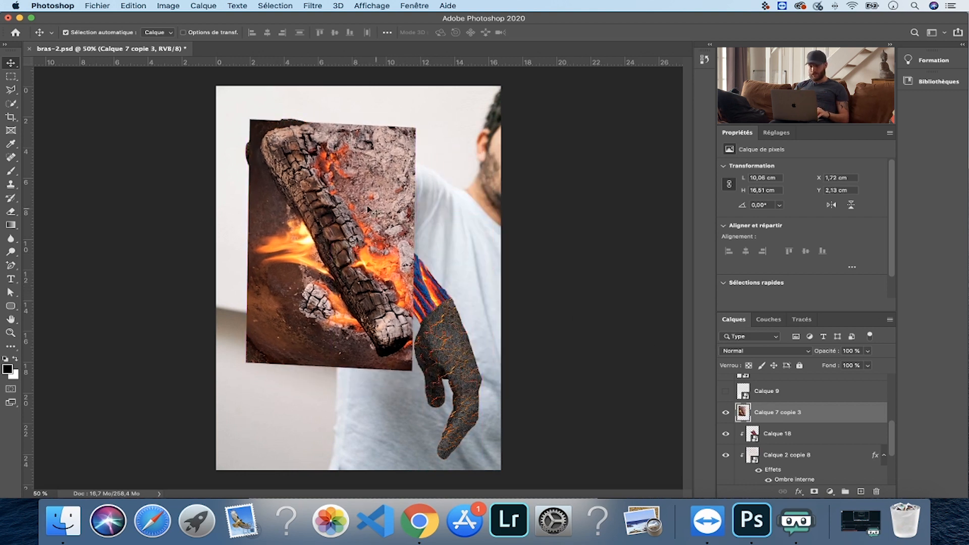
{"action": "mouse_move", "coordinate": [374, 263]}
{"action": "left_mouse_down"}
{"action": "mouse_move", "coordinate": [382, 270]}
{"action": "mouse_move", "coordinate": [408, 242]}
{"action": "mouse_move", "coordinate": [437, 238]}
{"action": "left_mouse_up"}
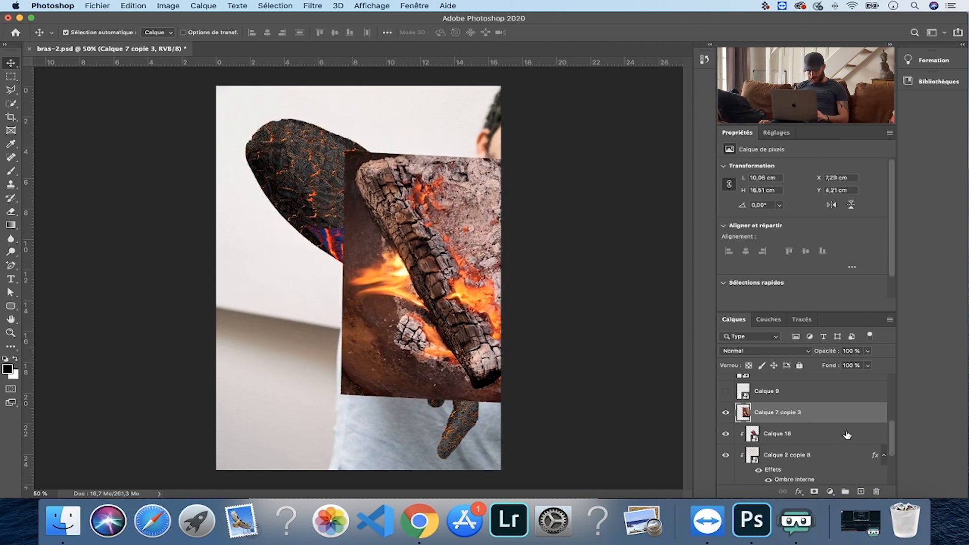
{"action": "left_click", "coordinate": [815, 424], "text": "alt"}
{"action": "left_click_drag", "start_coordinate": [448, 335], "coordinate": [428, 377]}
Step: Paint on the layer mask of Calque 18 with a 22 px brush to blend the lava image's lower edge at the wrist
{"action": "key", "text": "super+plus"}
{"action": "key", "text": "super+plus"}
{"action": "scroll", "coordinate": [430, 375], "scroll_direction": "down", "scroll_amount": 5}
{"action": "left_click_drag", "start_coordinate": [498, 295], "coordinate": [497, 299]}
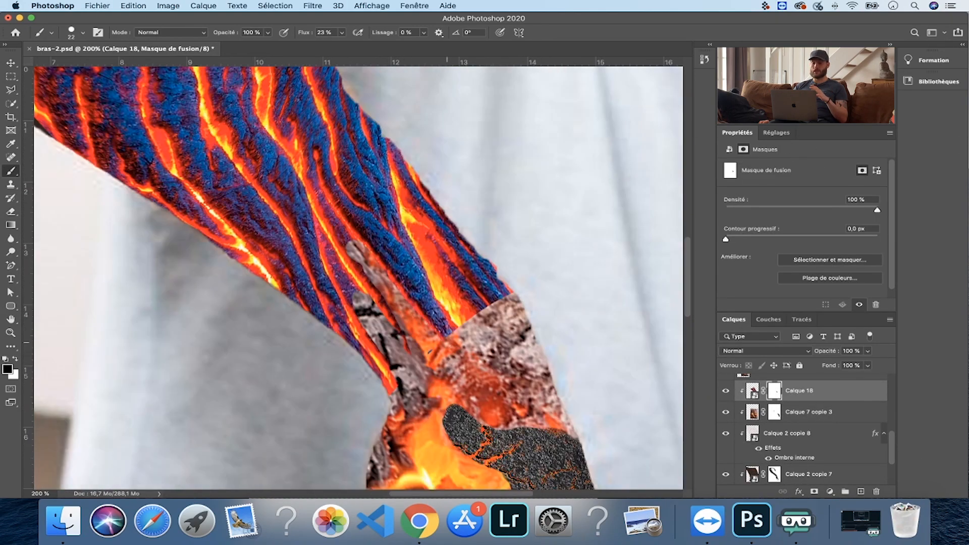
{"action": "key", "text": "super+minus"}
{"action": "key", "text": "super+minus"}
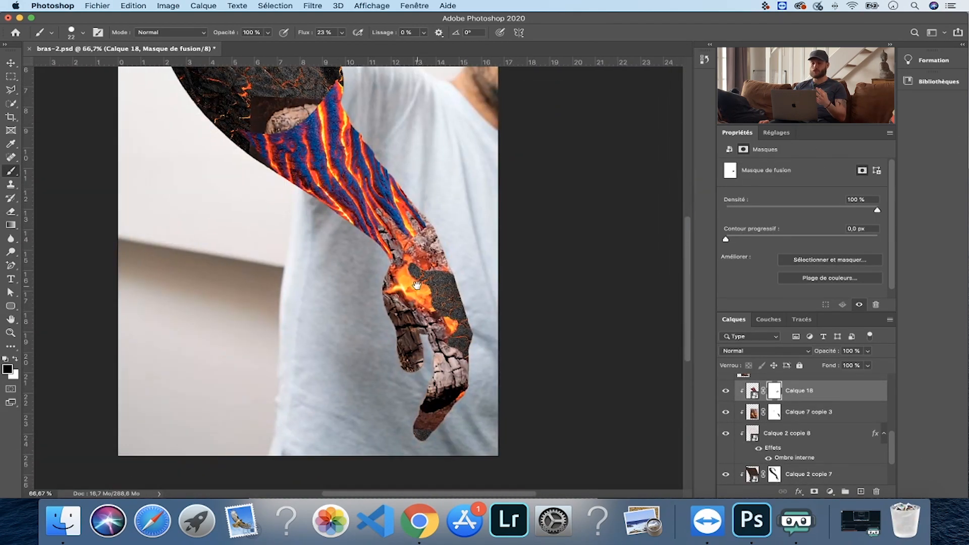
Step: Copy the blue and orange lava image onto the hand, transform it and place the copy below the burning log layer
{"action": "left_click", "coordinate": [757, 417]}
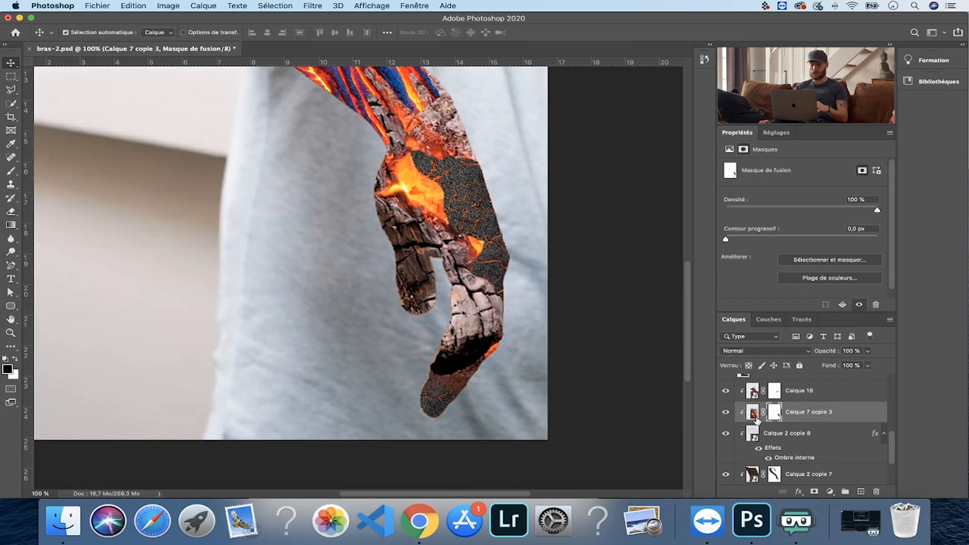
{"action": "left_click", "coordinate": [753, 391]}
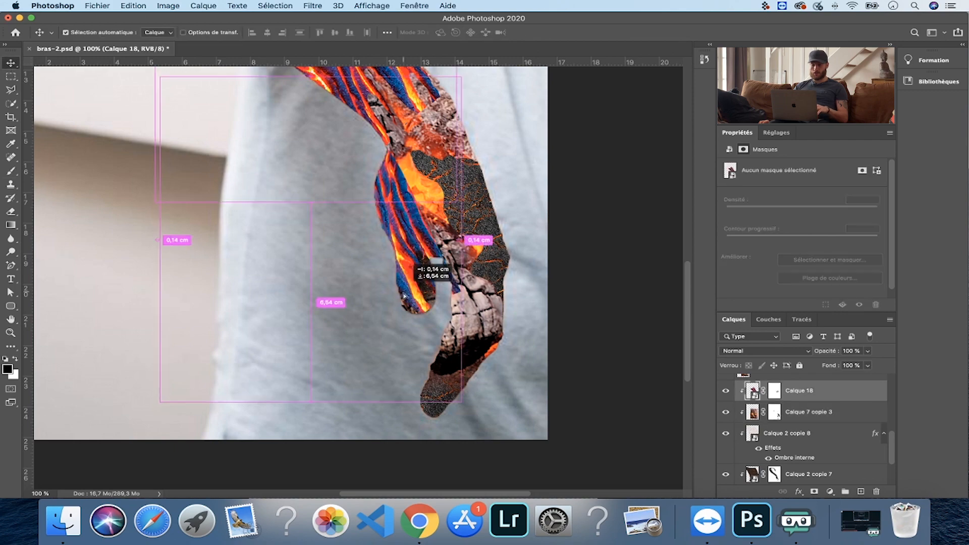
{"action": "right_click", "coordinate": [847, 391]}
{"action": "left_click", "coordinate": [747, 192]}
{"action": "key", "text": "super+t"}
{"action": "left_click_drag", "start_coordinate": [535, 167], "coordinate": [489, 117]}
{"action": "key", "text": "Return"}
{"action": "left_click_drag", "start_coordinate": [808, 391], "coordinate": [808, 423]}
{"action": "left_click", "coordinate": [787, 351]}
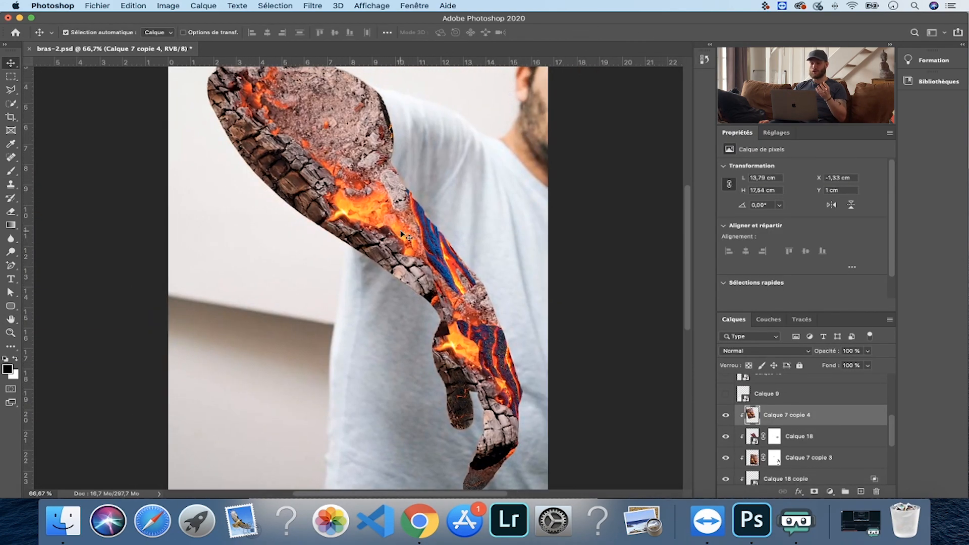
Step: Compare the arm with the burning log copy Calque 7 copie 4 hidden and shown
{"action": "scroll", "coordinate": [406, 247], "scroll_direction": "up", "scroll_amount": 2}
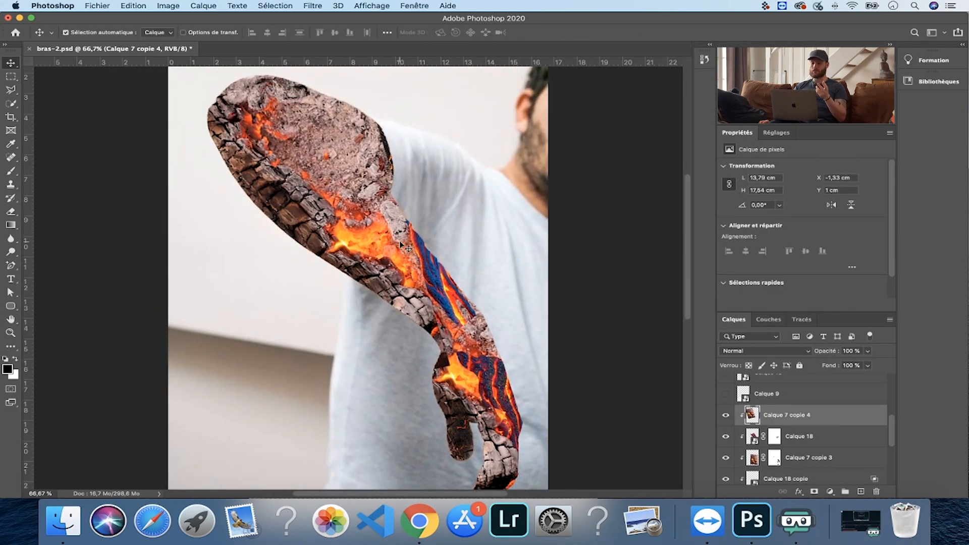
{"action": "left_click", "coordinate": [727, 415]}
{"action": "left_click", "coordinate": [727, 414]}
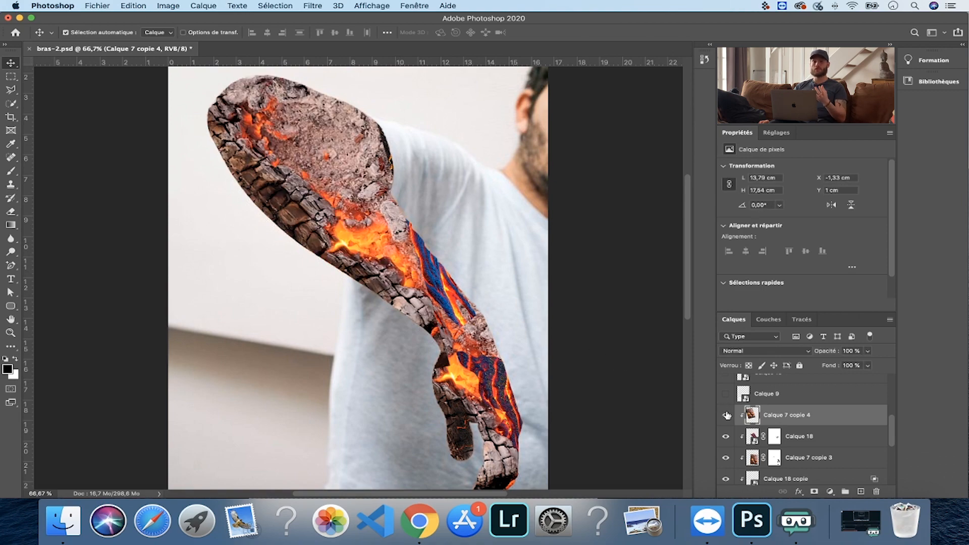
{"action": "left_click", "coordinate": [727, 415]}
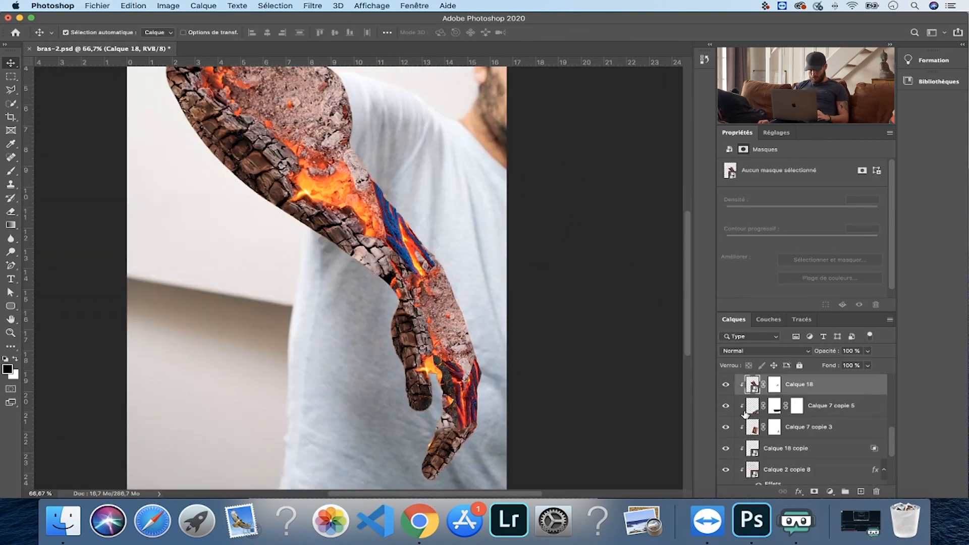
Step: Spread overlapping, rotated copies of the black ash particle layer Calque 8 copie along the forearm, wrist and fingers
{"action": "left_click_drag", "start_coordinate": [452, 299], "coordinate": [468, 327]}
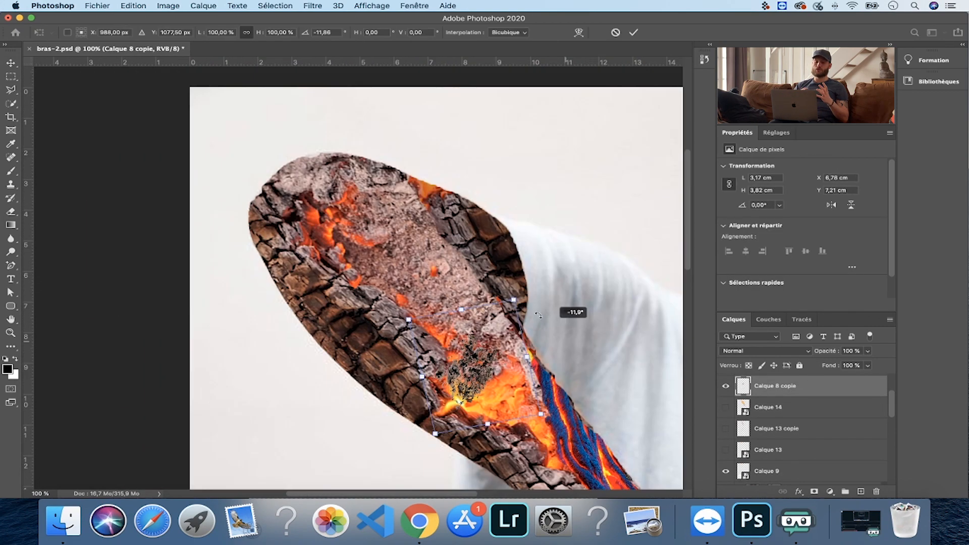
{"action": "left_click_drag", "start_coordinate": [531, 328], "coordinate": [458, 331]}
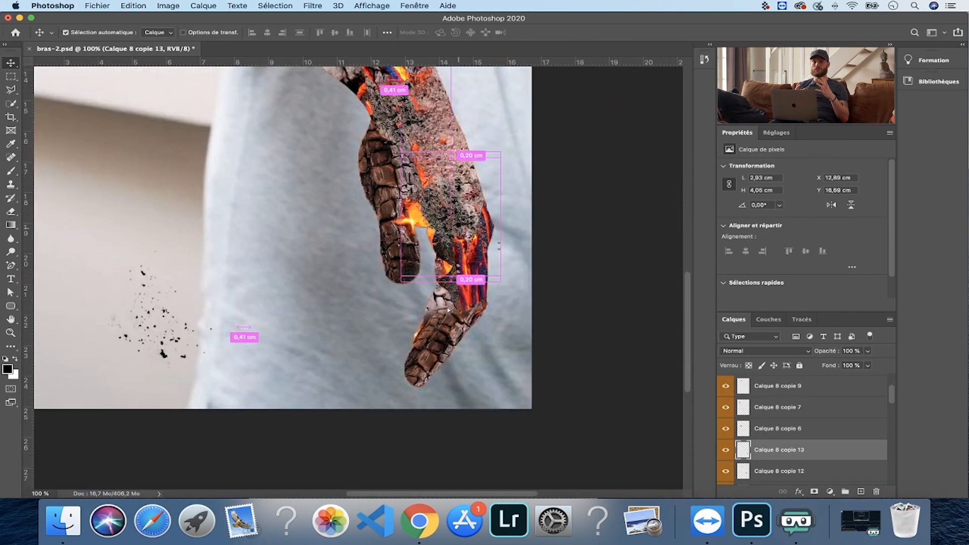
{"action": "left_click_drag", "start_coordinate": [445, 384], "coordinate": [449, 391]}
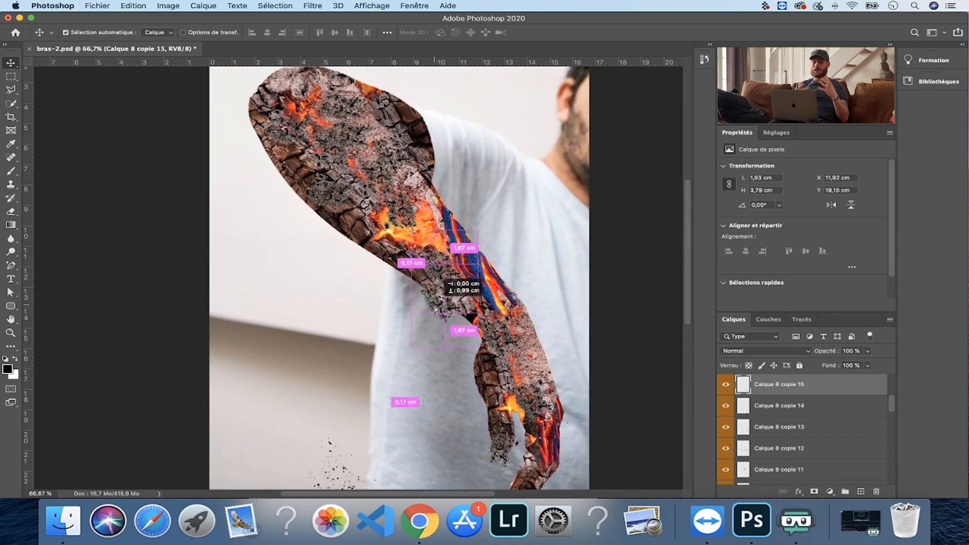
{"action": "left_click_drag", "start_coordinate": [445, 278], "coordinate": [504, 305]}
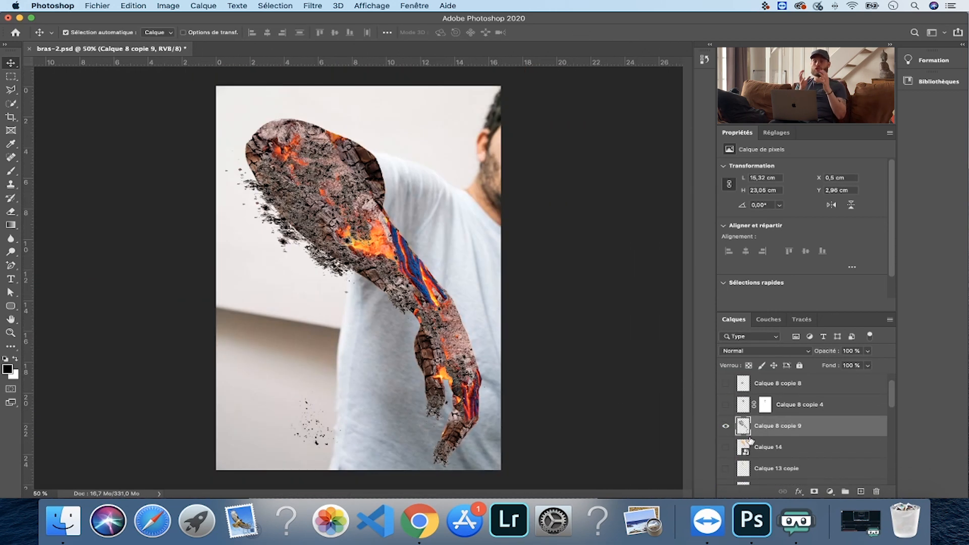
Step: Add a layer mask to the ash layer Calque 8 copie 9 and paint out ash over the forearm at 23% flow
{"action": "left_click", "coordinate": [815, 491]}
{"action": "key", "text": "b"}
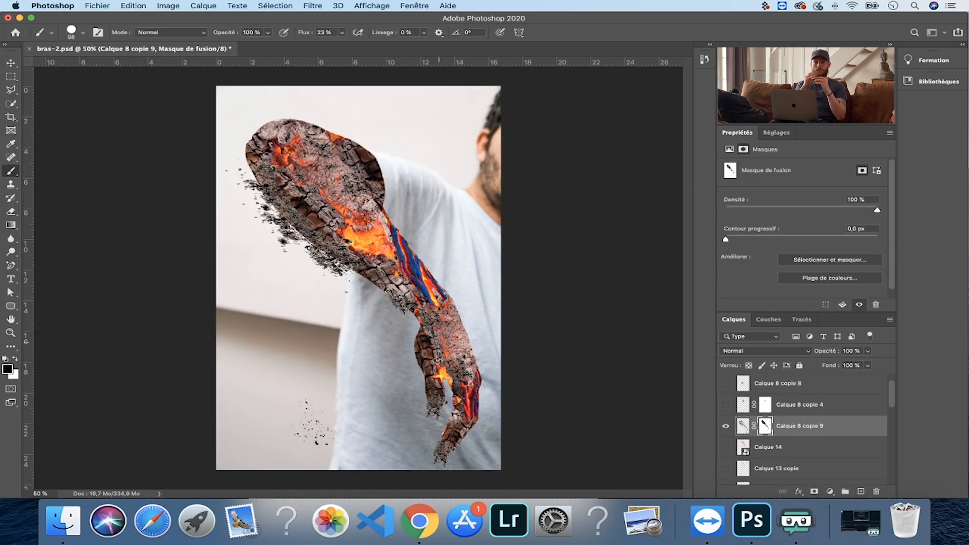
{"action": "key", "text": "v"}
Step: Offset a copy of the ash below the forearm, clip the burning texture Calque 7 copie 7 to it and rotate it into position
{"action": "left_click_drag", "start_coordinate": [322, 271], "coordinate": [304, 262]}
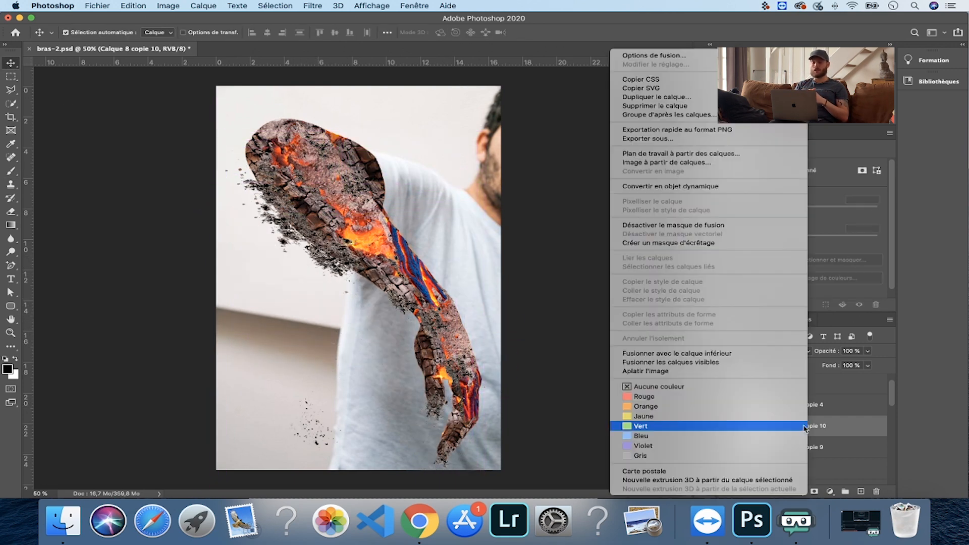
{"action": "left_click_drag", "start_coordinate": [311, 258], "coordinate": [319, 299]}
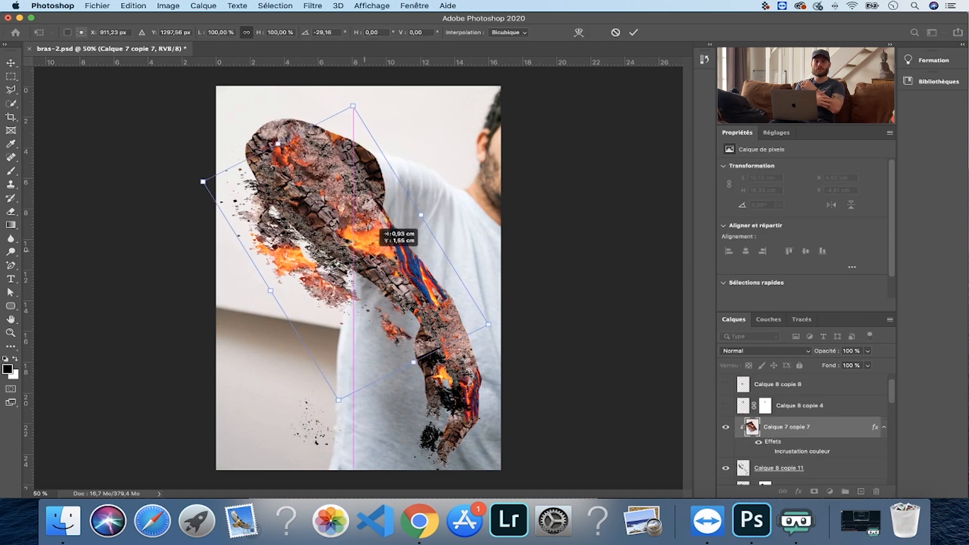
{"action": "left_click_drag", "start_coordinate": [379, 266], "coordinate": [342, 323]}
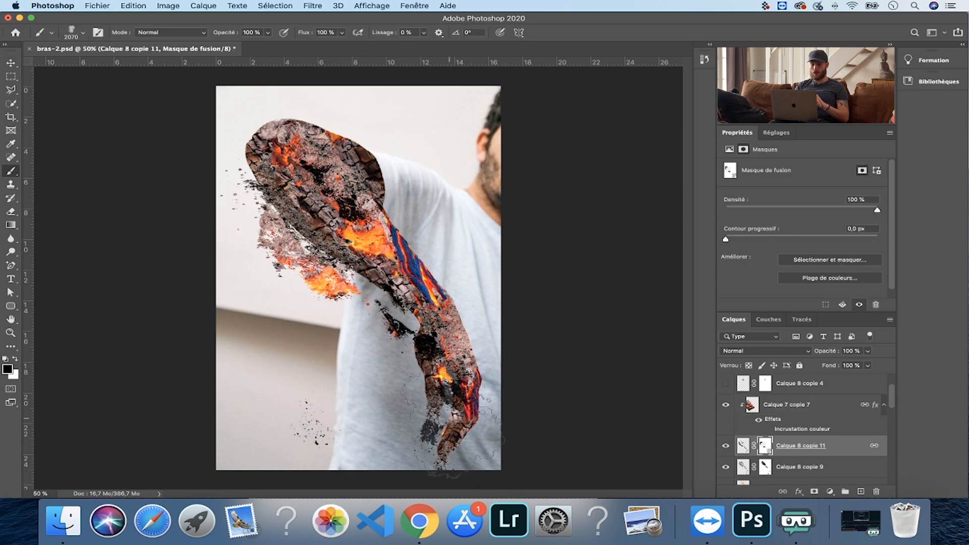
Step: Mask unwanted parts of Calque 8 copie 11 with a soft 105 px brush and warp the burning fragments Calque 7 copie 7 beneath the forearm
{"action": "left_click", "coordinate": [83, 31]}
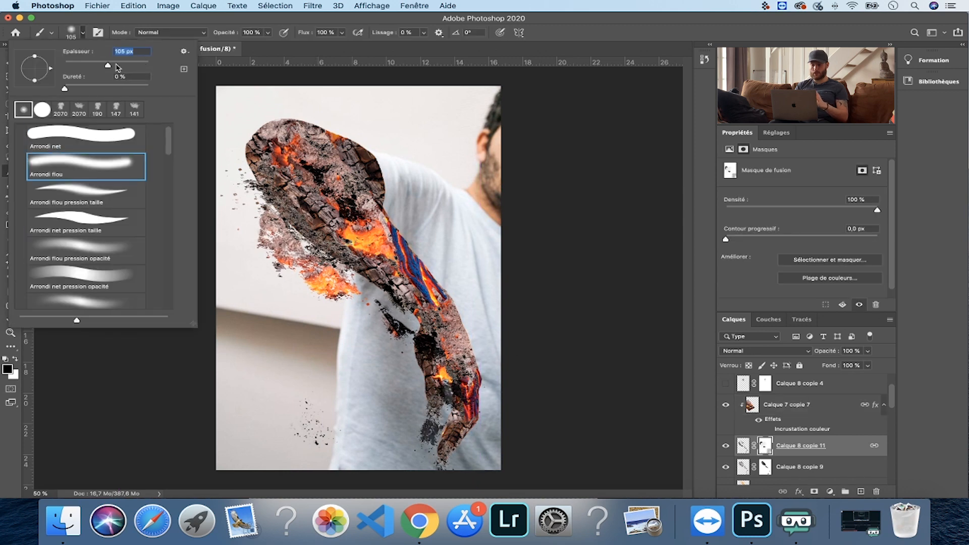
{"action": "key", "text": "Escape"}
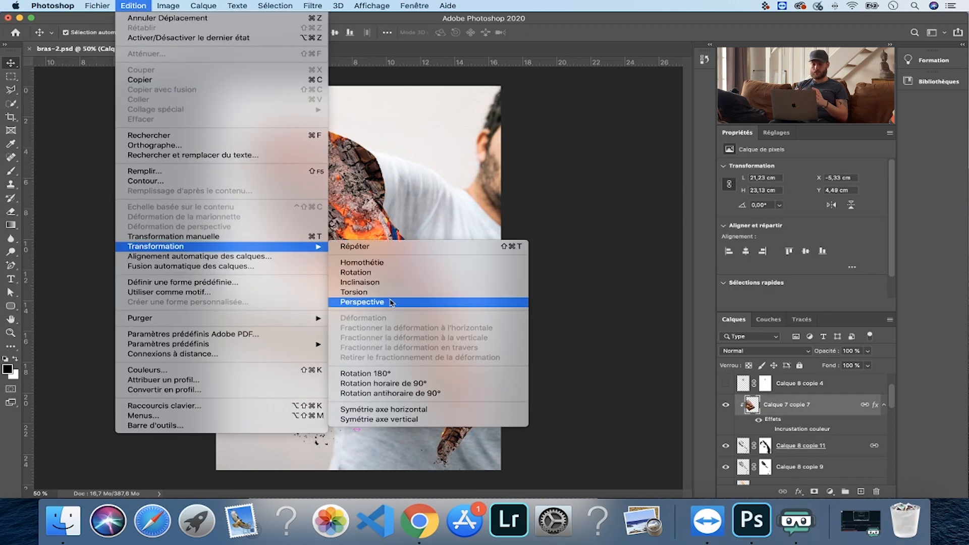
{"action": "left_click", "coordinate": [521, 238]}
{"action": "left_click_drag", "start_coordinate": [477, 174], "coordinate": [431, 179]}
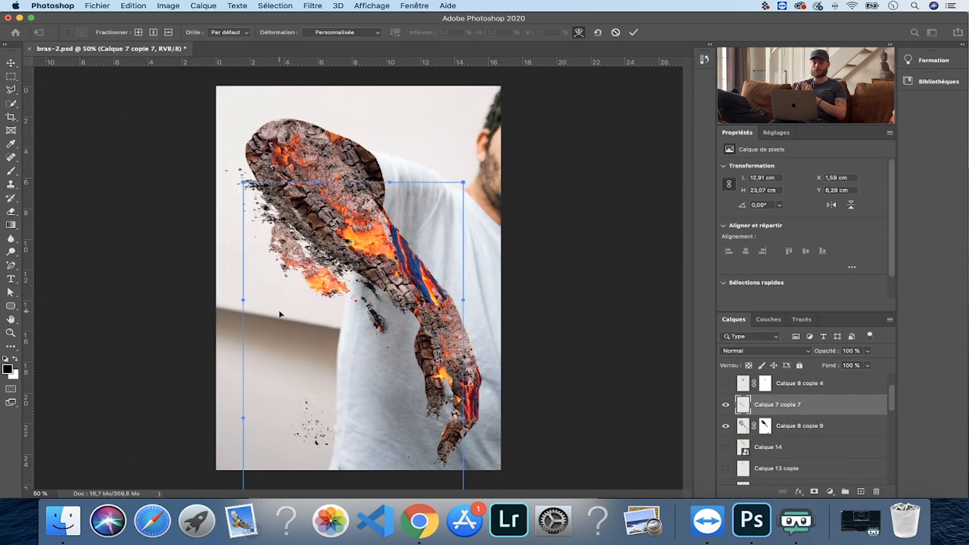
{"action": "left_click_drag", "start_coordinate": [283, 303], "coordinate": [306, 248]}
{"action": "key", "text": "Return"}
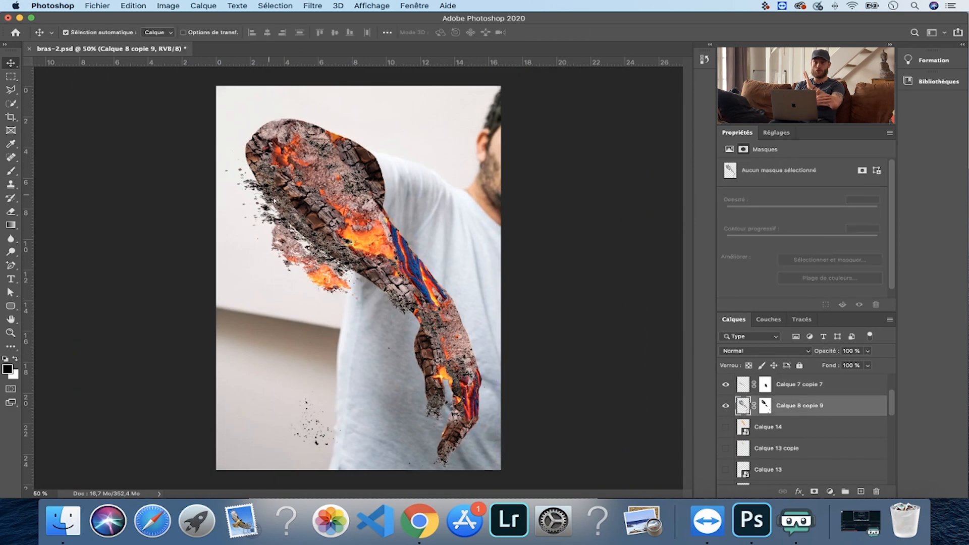
Step: Place the ash copy Calque 8 copie 10 beneath the wrist and mask its excess with a hard 50 px brush
{"action": "left_click_drag", "start_coordinate": [439, 282], "coordinate": [456, 328]}
{"action": "key", "text": "Return"}
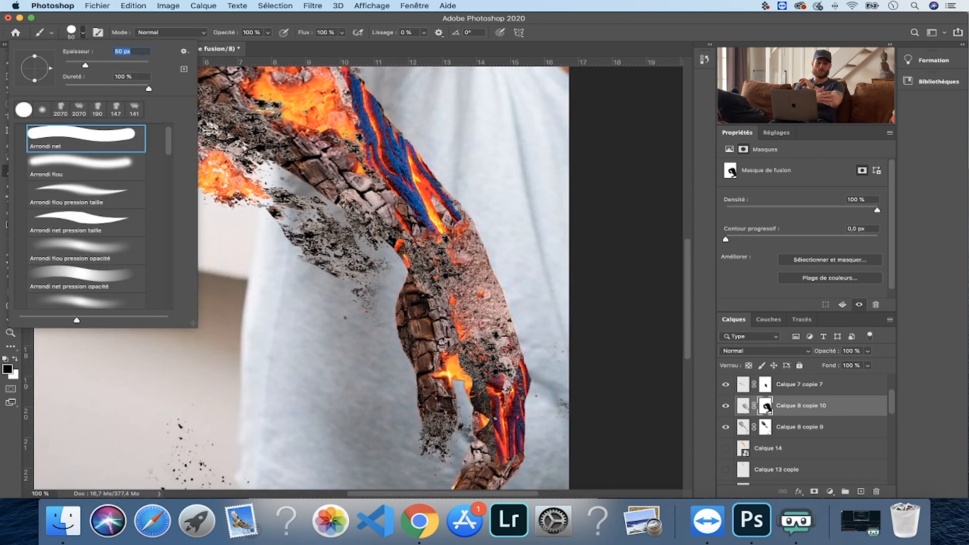
{"action": "key", "text": "Return"}
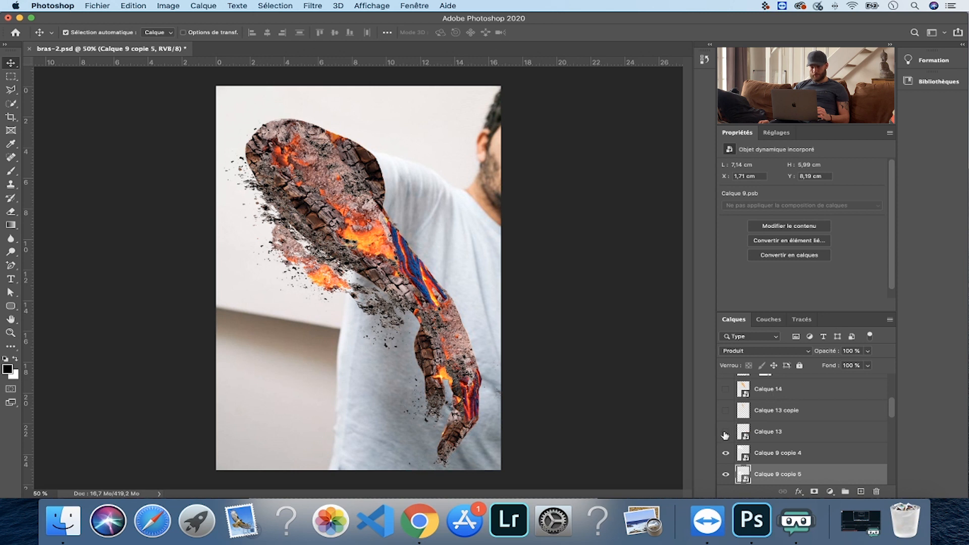
Step: Show the flame layers Calque 13, Calque 13 copie and Calque 14, fitting the flames along the arm's upper edge
{"action": "left_click", "coordinate": [767, 433]}
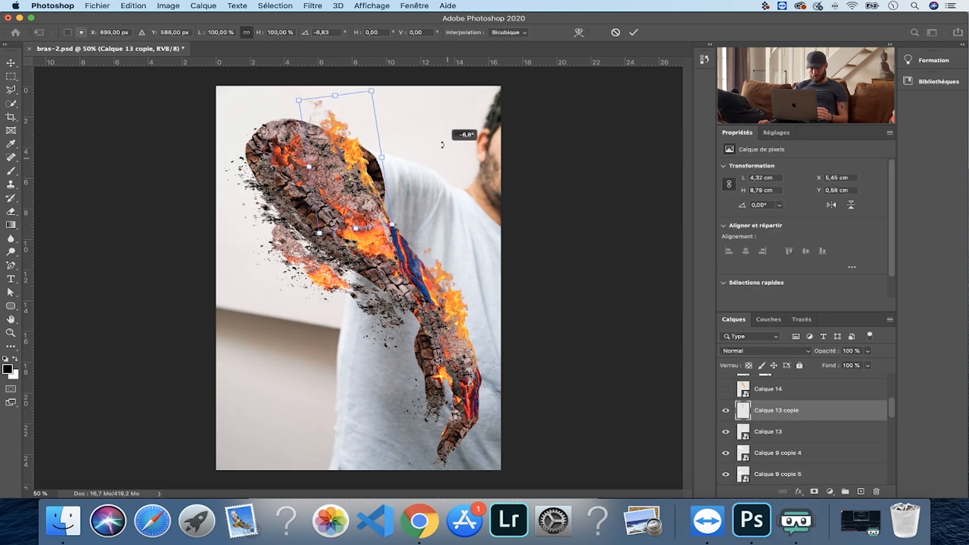
{"action": "left_click", "coordinate": [768, 389]}
{"action": "left_click", "coordinate": [726, 390]}
Step: Paint on the mask of Calque 8 copie 9 with a 50 px brush to clear ash from the forearm's cracked wood
{"action": "scroll", "coordinate": [728, 394], "scroll_direction": "up", "scroll_amount": 2}
{"action": "left_click", "coordinate": [726, 407]}
{"action": "left_click", "coordinate": [726, 408]}
{"action": "left_click", "coordinate": [744, 407]}
{"action": "left_click", "coordinate": [765, 407]}
{"action": "key", "text": "b"}
{"action": "left_click_drag", "start_coordinate": [350, 268], "coordinate": [326, 250]}
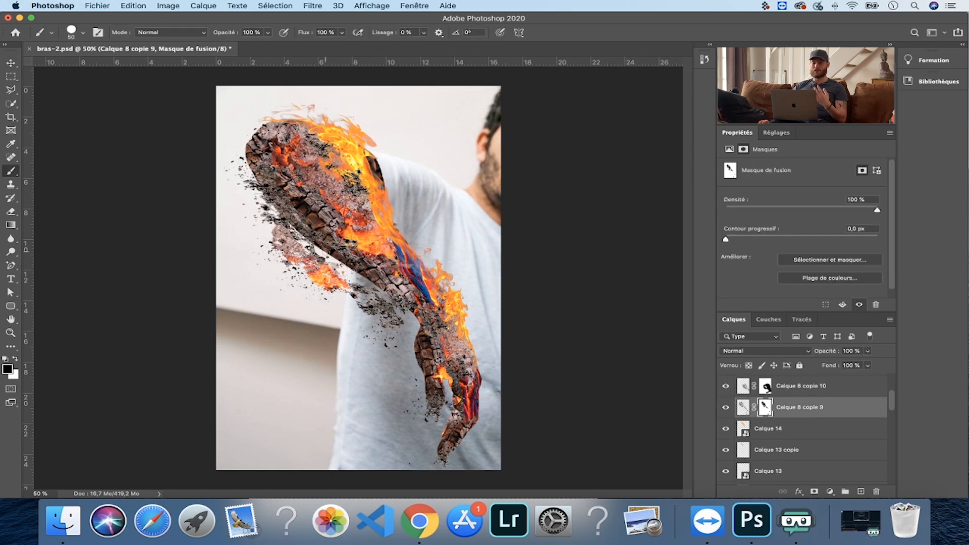
{"action": "key", "text": "v"}
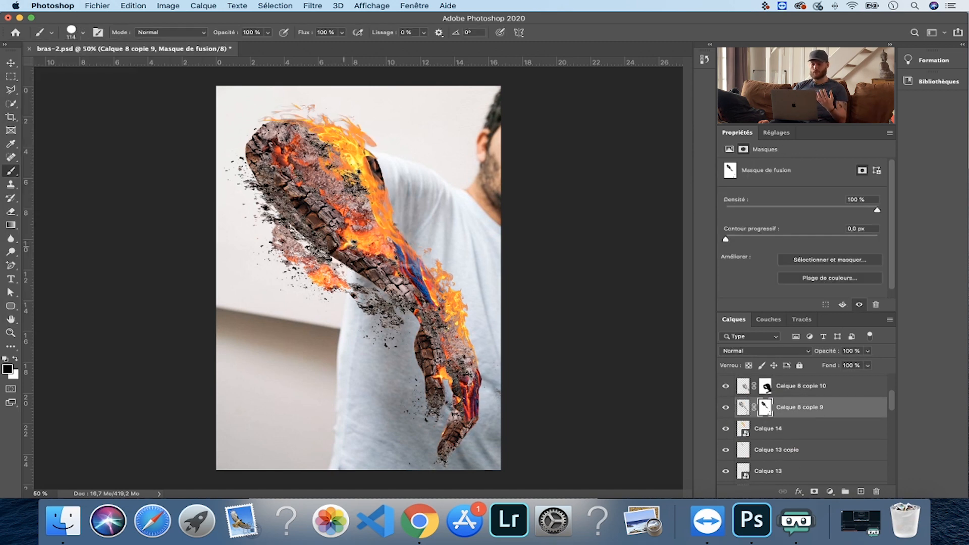
Step: Paint dark texture over the burning forearm on the new layer Calque 19 using the 2070 px textured brush
{"action": "scroll", "coordinate": [770, 417], "scroll_direction": "up", "scroll_amount": 3}
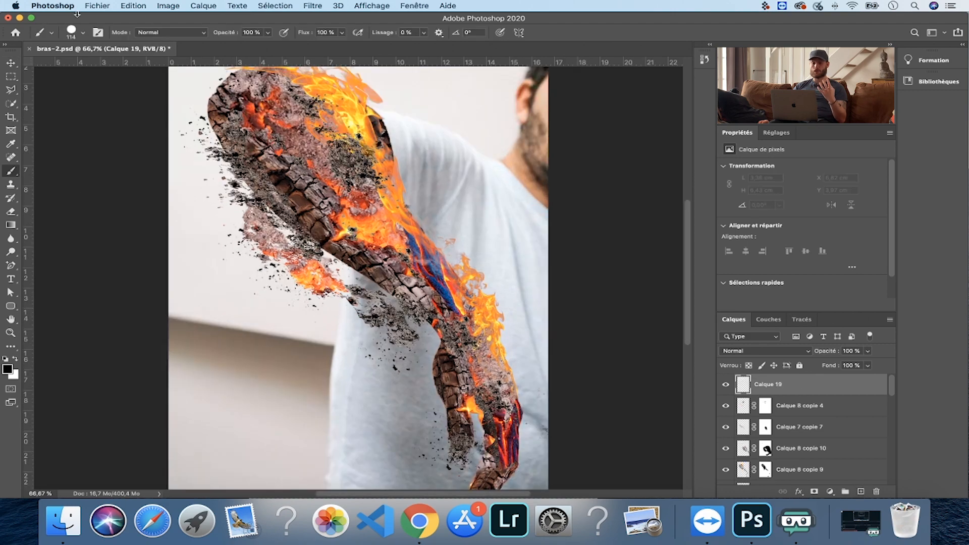
{"action": "left_click", "coordinate": [71, 31]}
{"action": "left_click", "coordinate": [88, 239]}
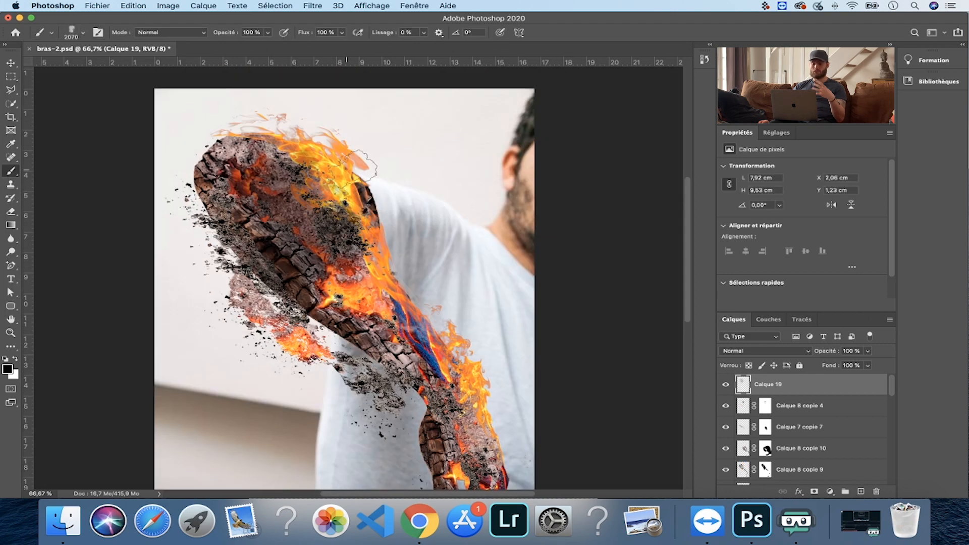
{"action": "left_click", "coordinate": [238, 197]}
{"action": "scroll", "coordinate": [348, 227], "scroll_direction": "down", "scroll_amount": 10}
{"action": "scroll", "coordinate": [349, 227], "scroll_direction": "up", "scroll_amount": 5}
{"action": "scroll", "coordinate": [374, 206], "scroll_direction": "down", "scroll_amount": 5}
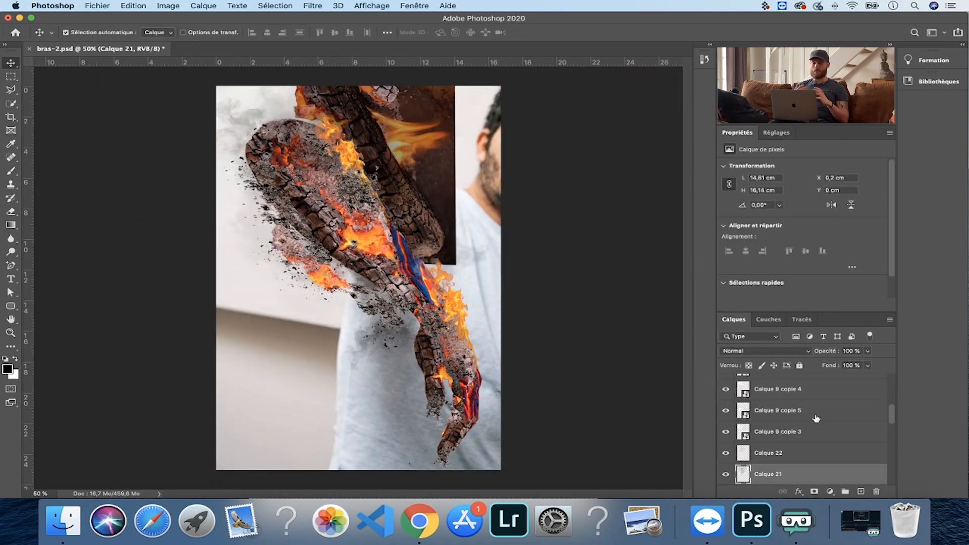
Step: Clip the burning log layer Calque 7 copie 6 to the arm
{"action": "scroll", "coordinate": [816, 418], "scroll_direction": "up", "scroll_amount": 5}
{"action": "left_click", "coordinate": [726, 418]}
{"action": "left_click", "coordinate": [726, 418]}
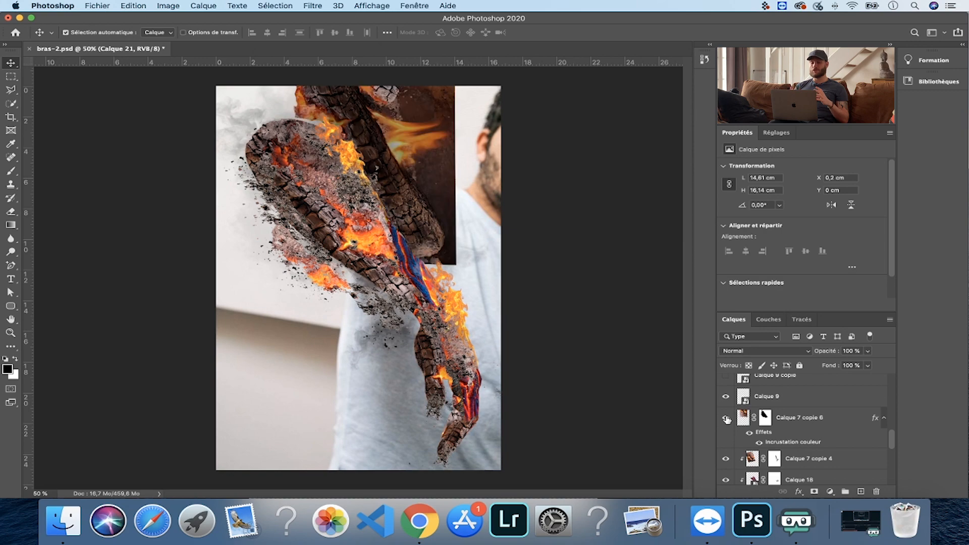
{"action": "left_click", "coordinate": [782, 444], "text": "alt"}
Step: Add the new layer Calque 23 and paint a thick black shadow along the forearm's lower edge
{"action": "key", "text": "super+plus"}
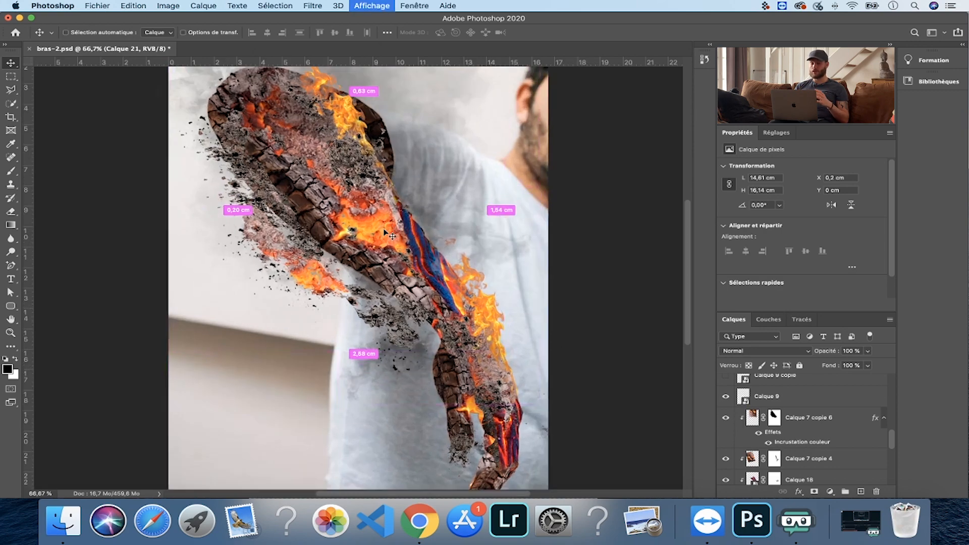
{"action": "key", "text": "super+plus"}
{"action": "key", "text": "super+shift+alt+n"}
{"action": "key", "text": "super+plus"}
{"action": "key", "text": "super+plus"}
{"action": "scroll", "coordinate": [375, 325], "scroll_direction": "up", "scroll_amount": 4}
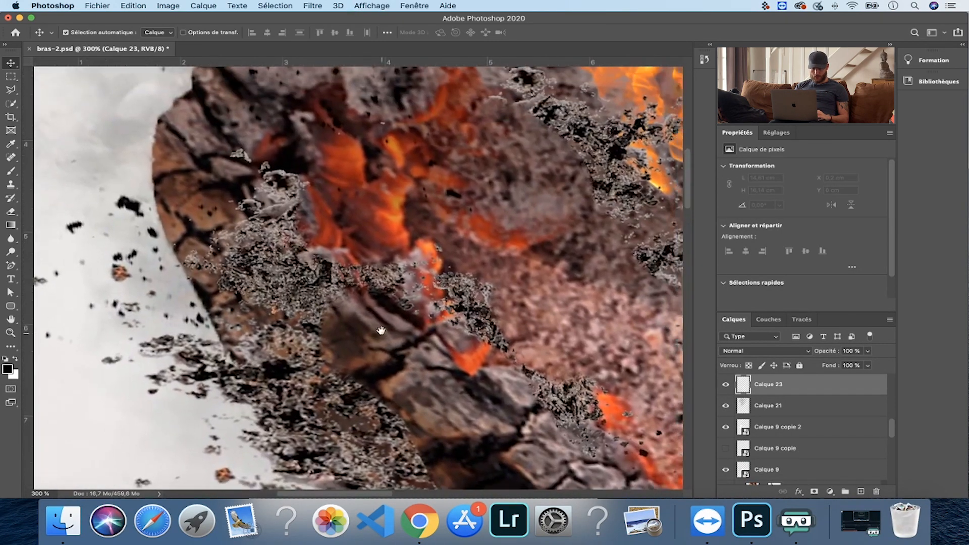
{"action": "left_click", "coordinate": [13, 173]}
{"action": "left_click", "coordinate": [83, 34]}
{"action": "left_click", "coordinate": [309, 279]}
{"action": "mouse_move", "coordinate": [252, 322]}
{"action": "left_mouse_down"}
{"action": "mouse_move", "coordinate": [194, 168]}
{"action": "mouse_move", "coordinate": [209, 231]}
{"action": "left_mouse_up"}
{"action": "key", "text": "super+minus"}
{"action": "key", "text": "super+minus"}
{"action": "mouse_move", "coordinate": [326, 264]}
{"action": "left_mouse_down"}
{"action": "mouse_move", "coordinate": [283, 177]}
{"action": "mouse_move", "coordinate": [410, 339]}
{"action": "left_mouse_up"}
{"action": "left_click_drag", "start_coordinate": [414, 344], "coordinate": [224, 147]}
{"action": "left_click_drag", "start_coordinate": [201, 114], "coordinate": [343, 228]}
{"action": "left_click_drag", "start_coordinate": [348, 230], "coordinate": [298, 187]}
{"action": "left_click_drag", "start_coordinate": [328, 217], "coordinate": [366, 277]}
{"action": "scroll", "coordinate": [772, 417], "scroll_direction": "up", "scroll_amount": 3}
Step: Move Calque 23 to the top of the layer stack and finish its black edge shadow with a 79 px brush at 35% flow
{"action": "mouse_move", "coordinate": [789, 459]}
{"action": "left_mouse_down"}
{"action": "mouse_move", "coordinate": [774, 305]}
{"action": "mouse_move", "coordinate": [772, 376]}
{"action": "left_mouse_up"}
{"action": "left_click_drag", "start_coordinate": [386, 308], "coordinate": [393, 240]}
{"action": "left_click_drag", "start_coordinate": [370, 217], "coordinate": [397, 349]}
{"action": "left_click_drag", "start_coordinate": [303, 126], "coordinate": [501, 444]}
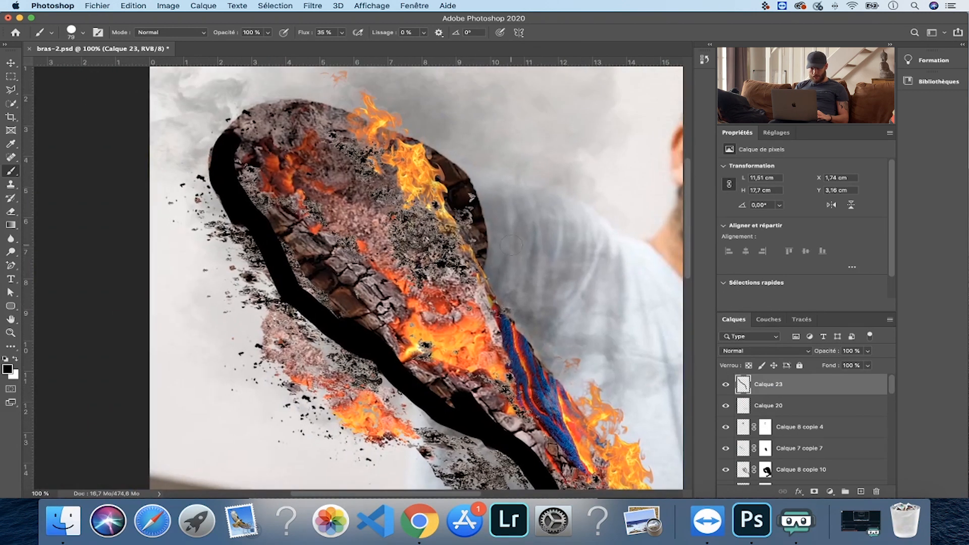
Step: Apply a Gaussian blur to the painted shadow on Calque 23 and set its blend mode to Lumière tamisée
{"action": "left_click", "coordinate": [314, 6]}
{"action": "mouse_move", "coordinate": [378, 160]}
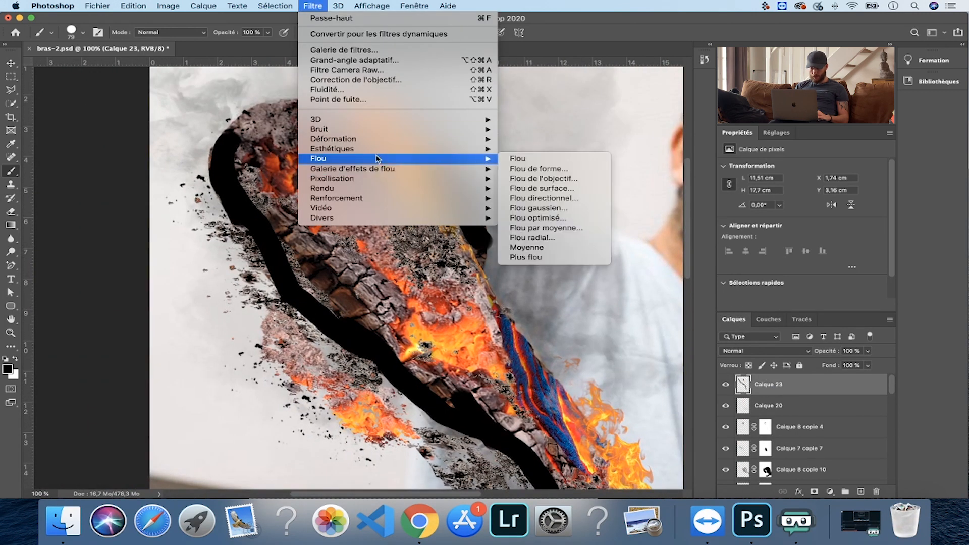
{"action": "left_click", "coordinate": [530, 209]}
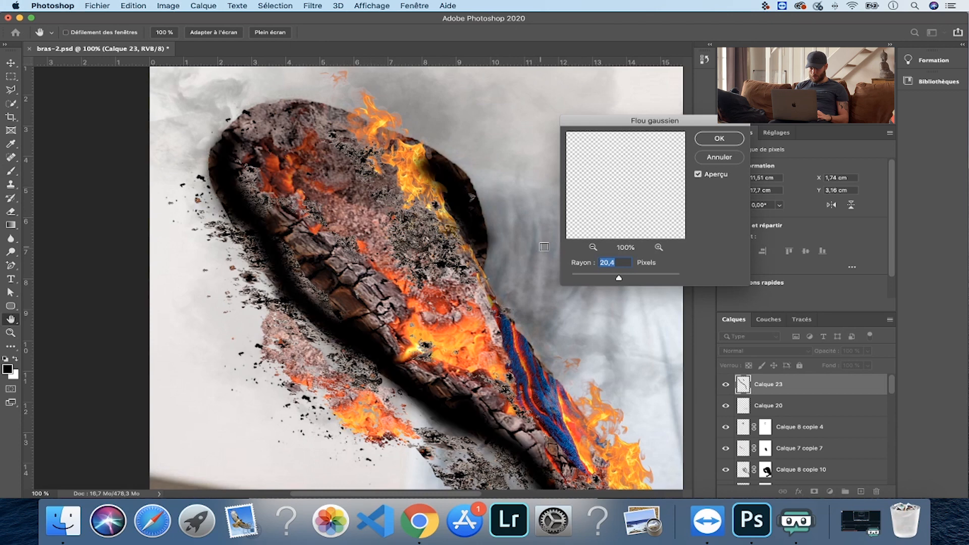
{"action": "left_click_drag", "start_coordinate": [635, 280], "coordinate": [628, 280]}
{"action": "key", "text": "Return"}
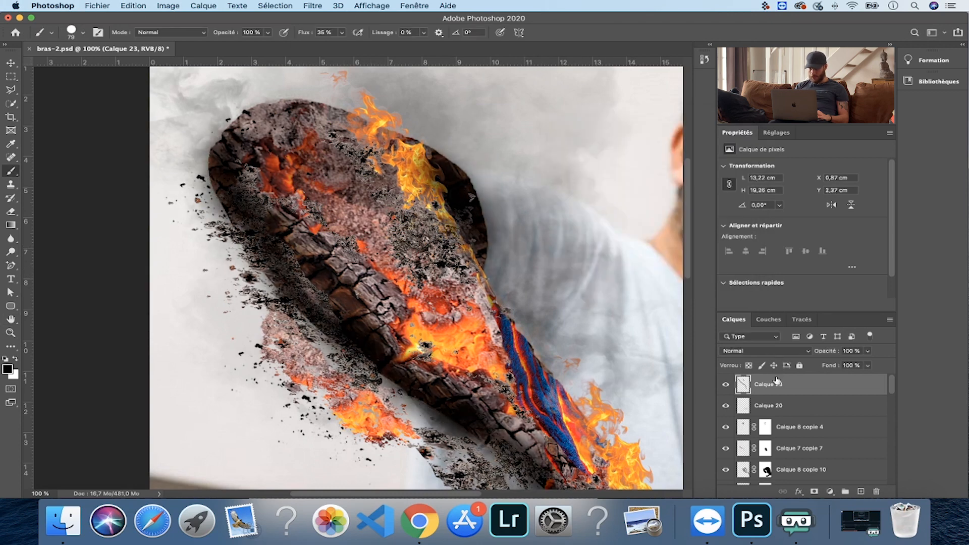
{"action": "left_click", "coordinate": [778, 351]}
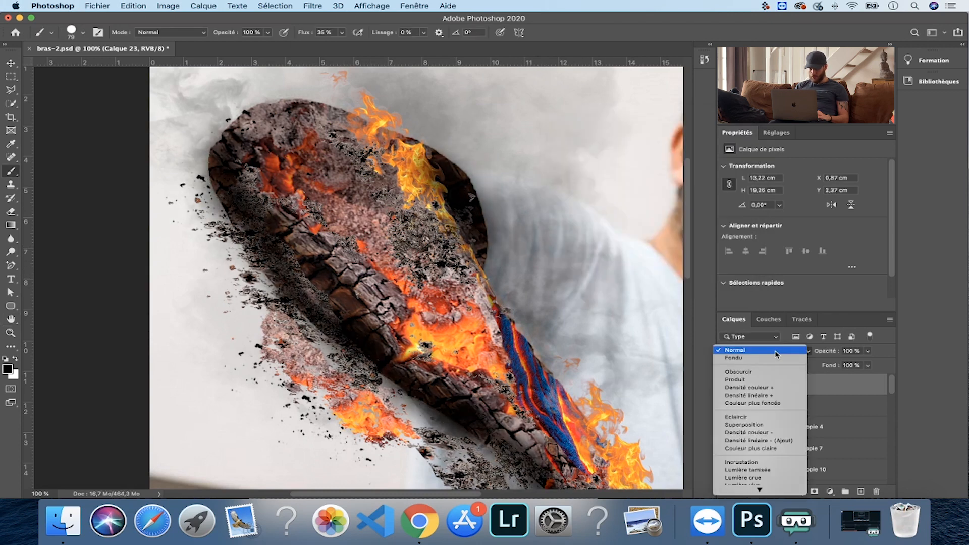
{"action": "left_click", "coordinate": [752, 470]}
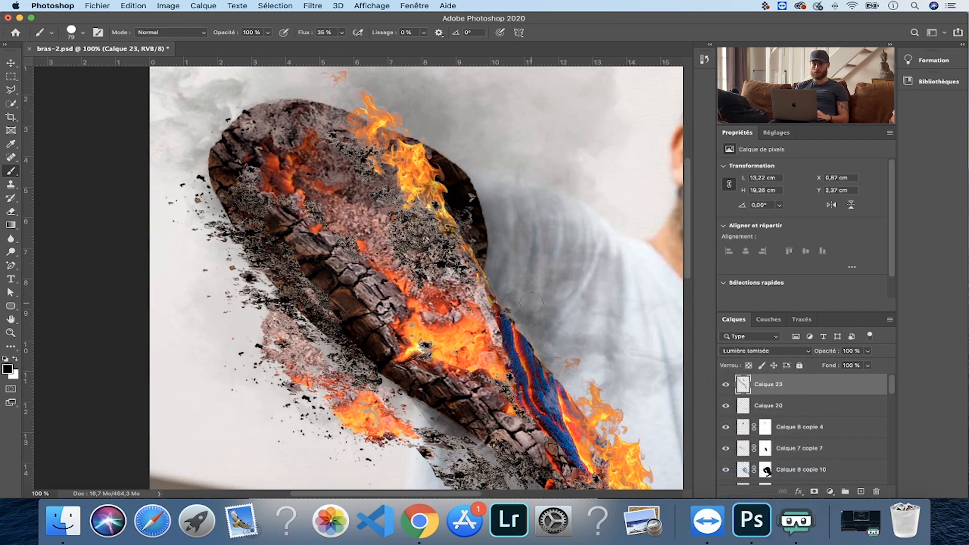
Step: Add the new layer Calque 24 and paint a black shadow with a hard 28 px brush along the lower wrist and thumb edge
{"action": "key", "text": "super+minus"}
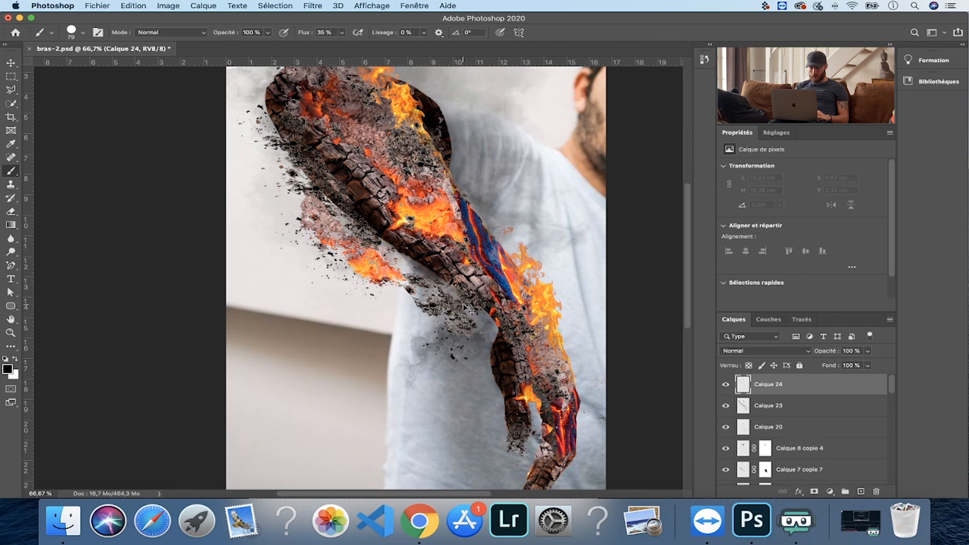
{"action": "key", "text": "super+plus"}
{"action": "key", "text": "super+plus"}
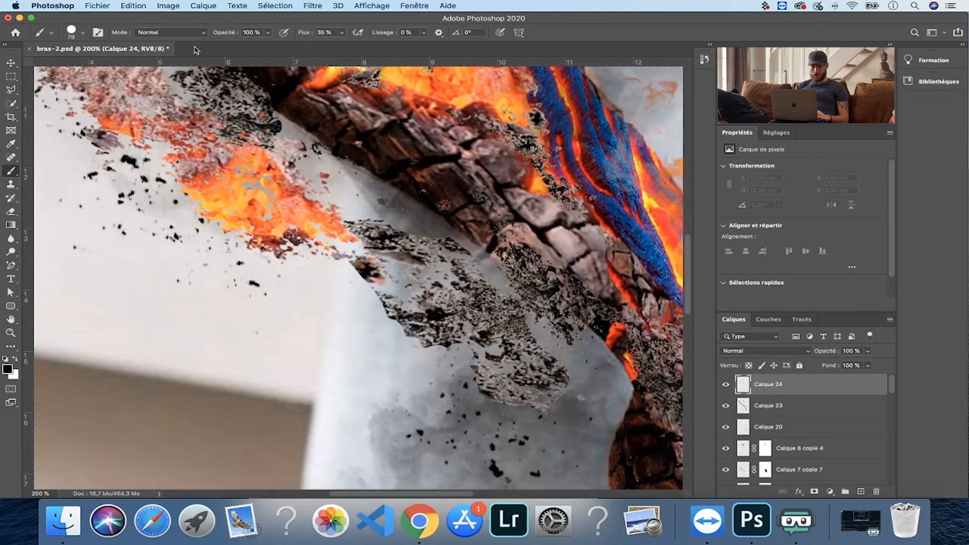
{"action": "left_click", "coordinate": [84, 33]}
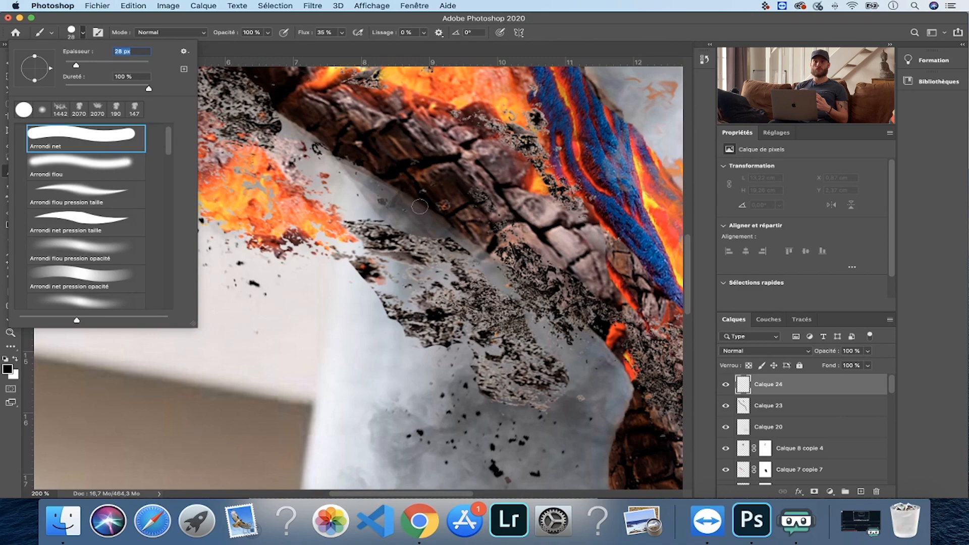
{"action": "left_click_drag", "start_coordinate": [432, 208], "coordinate": [400, 183]}
{"action": "scroll", "coordinate": [314, 130], "scroll_direction": "right", "scroll_amount": 4}
{"action": "scroll", "coordinate": [314, 131], "scroll_direction": "down", "scroll_amount": 3}
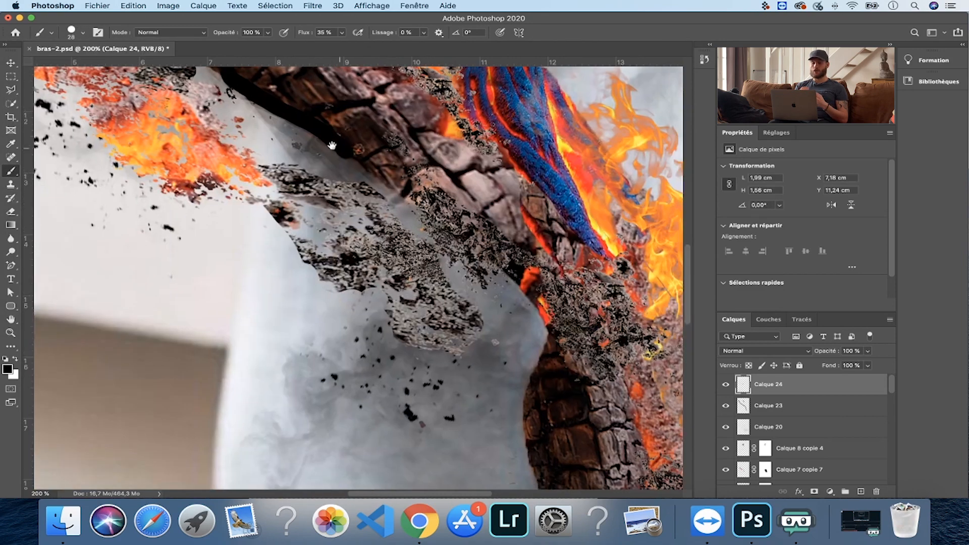
{"action": "left_click_drag", "start_coordinate": [524, 304], "coordinate": [409, 171]}
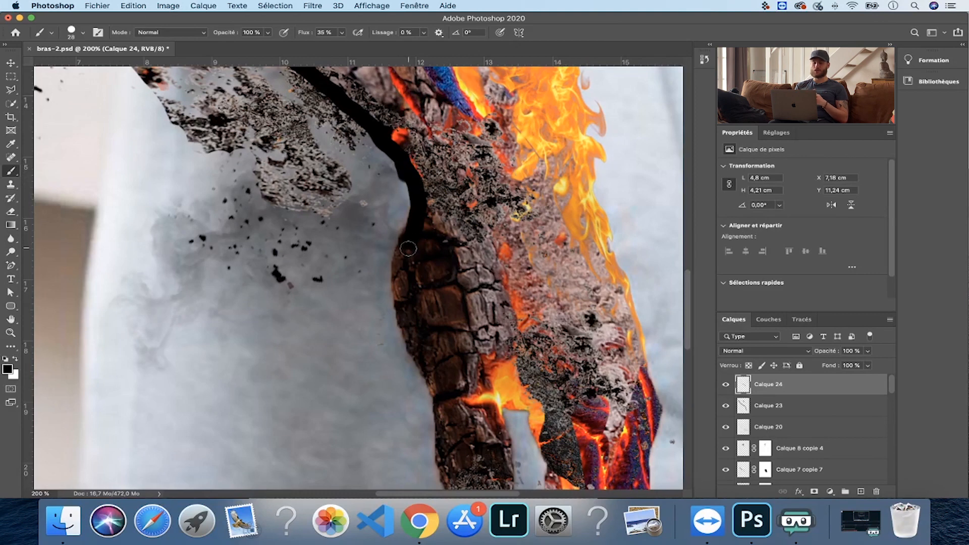
{"action": "left_click_drag", "start_coordinate": [410, 292], "coordinate": [332, 162]}
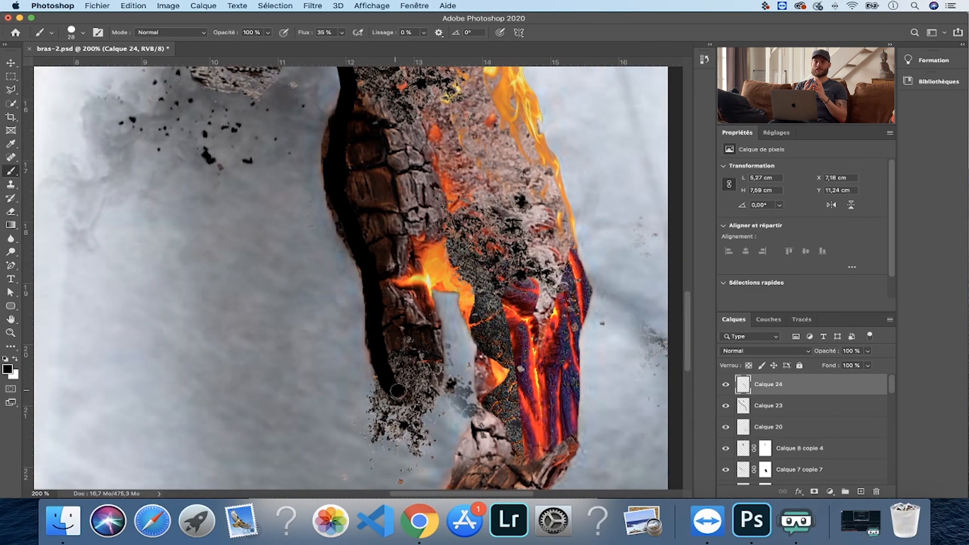
Step: Extend the black shadow on Calque 24 along the lower edge of the whole arm with the 28 px brush
{"action": "mouse_move", "coordinate": [242, 132]}
{"action": "left_mouse_down"}
{"action": "mouse_move", "coordinate": [503, 407]}
{"action": "mouse_move", "coordinate": [309, 271]}
{"action": "left_mouse_up"}
{"action": "left_click_drag", "start_coordinate": [309, 271], "coordinate": [447, 396]}
{"action": "left_click_drag", "start_coordinate": [446, 395], "coordinate": [245, 76]}
{"action": "key", "text": "super+minus"}
{"action": "key", "text": "super+minus"}
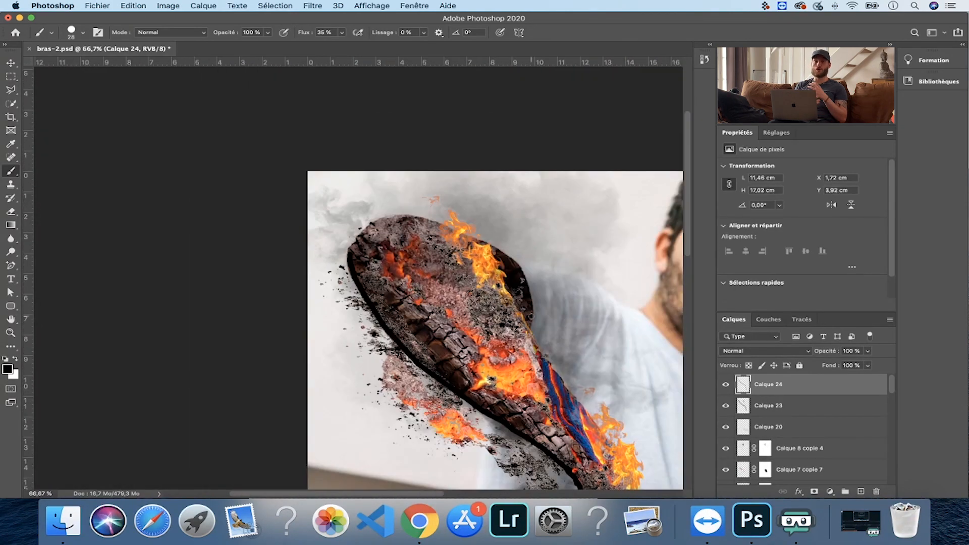
{"action": "left_click_drag", "start_coordinate": [606, 372], "coordinate": [522, 276]}
Step: Apply a Gaussian blur with a 21,9 px radius to Calque 24 and set its blend mode to Lumière tamisée
{"action": "left_click", "coordinate": [313, 6]}
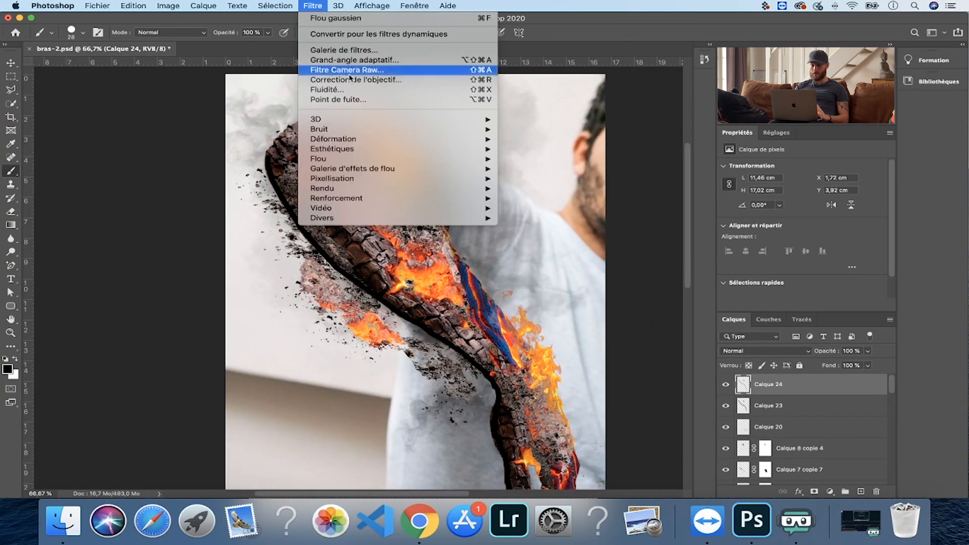
{"action": "mouse_move", "coordinate": [360, 160]}
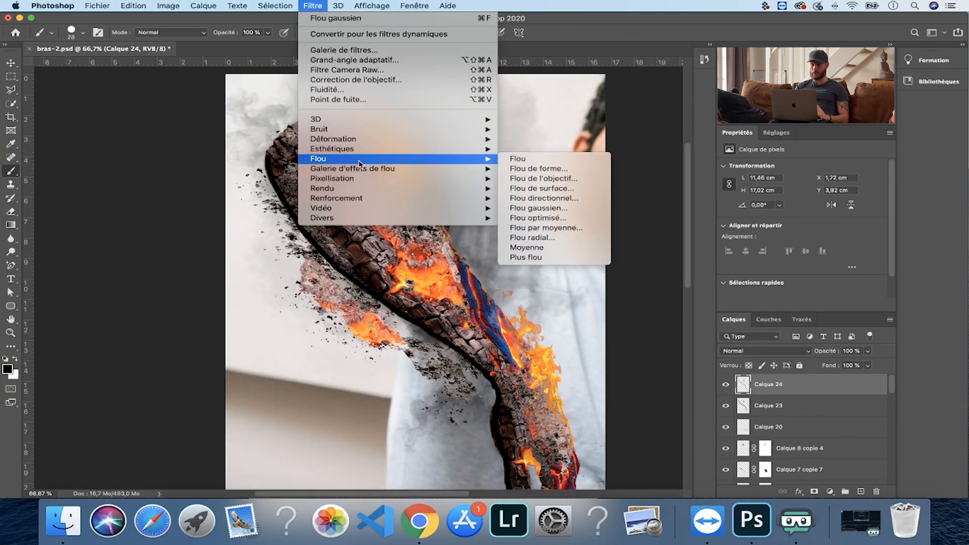
{"action": "left_click", "coordinate": [561, 208]}
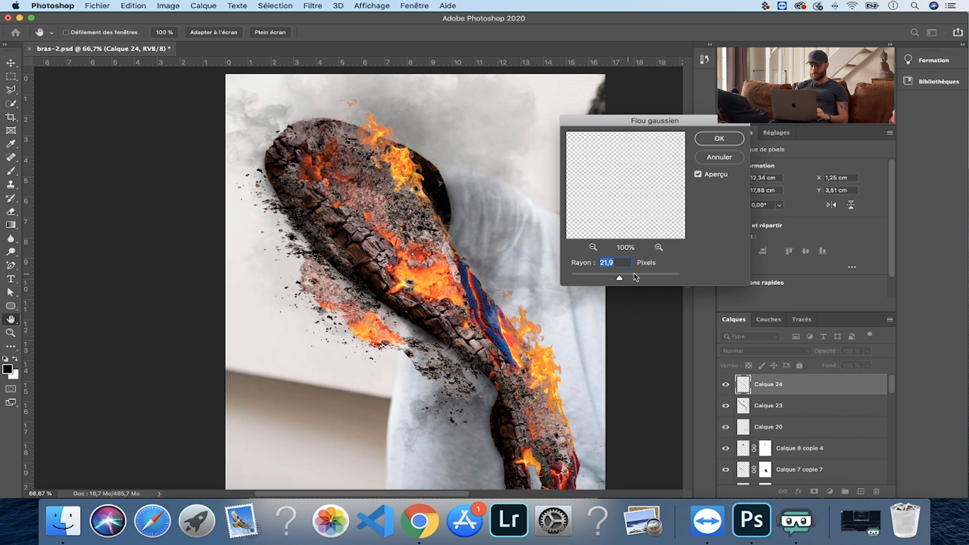
{"action": "left_click", "coordinate": [718, 139]}
{"action": "key", "text": "b"}
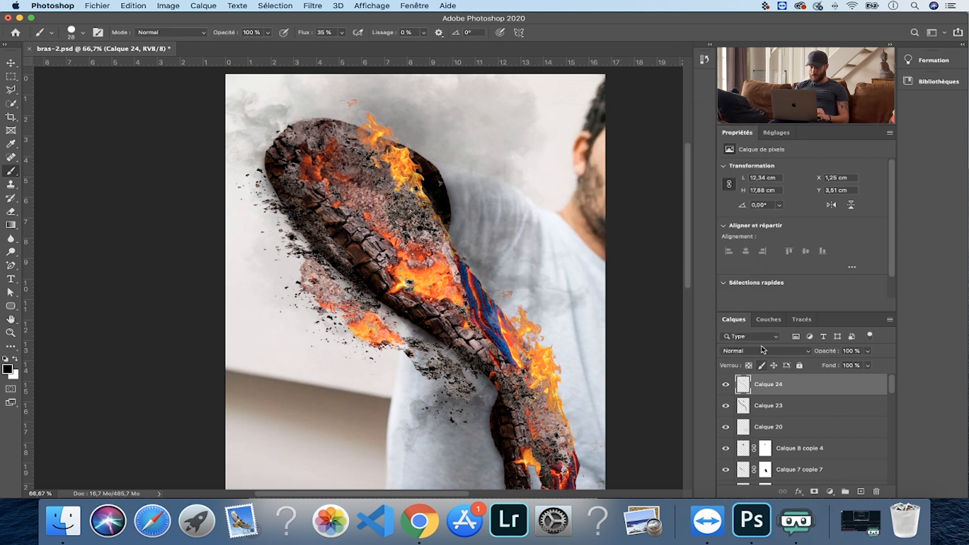
{"action": "left_click", "coordinate": [763, 348]}
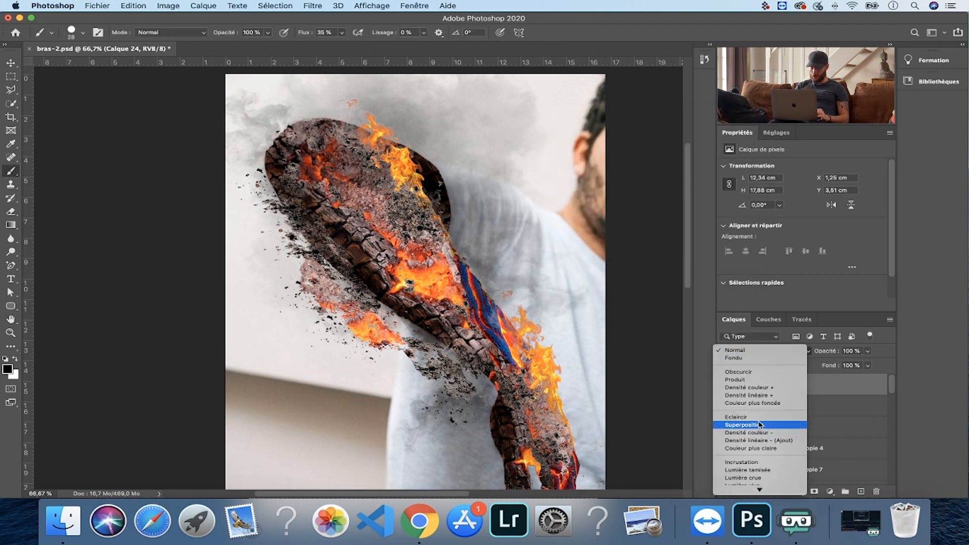
{"action": "left_click", "coordinate": [748, 470]}
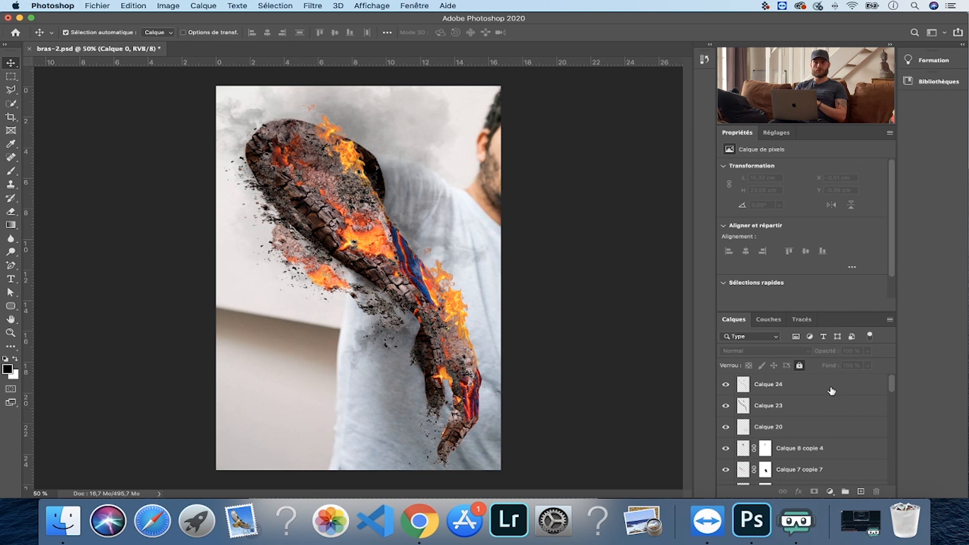
Step: Duplicate the original photo layer Calque 0 at the base of the layer stack
{"action": "scroll", "coordinate": [826, 402], "scroll_direction": "down", "scroll_amount": 10}
{"action": "left_click", "coordinate": [819, 456]}
{"action": "left_click", "coordinate": [810, 477]}
{"action": "key", "text": "super+j"}
Step: Select all layers from the Calque 0 copy up to Calque 24 and convert them into one smart object
{"action": "scroll", "coordinate": [816, 446], "scroll_direction": "up", "scroll_amount": 15}
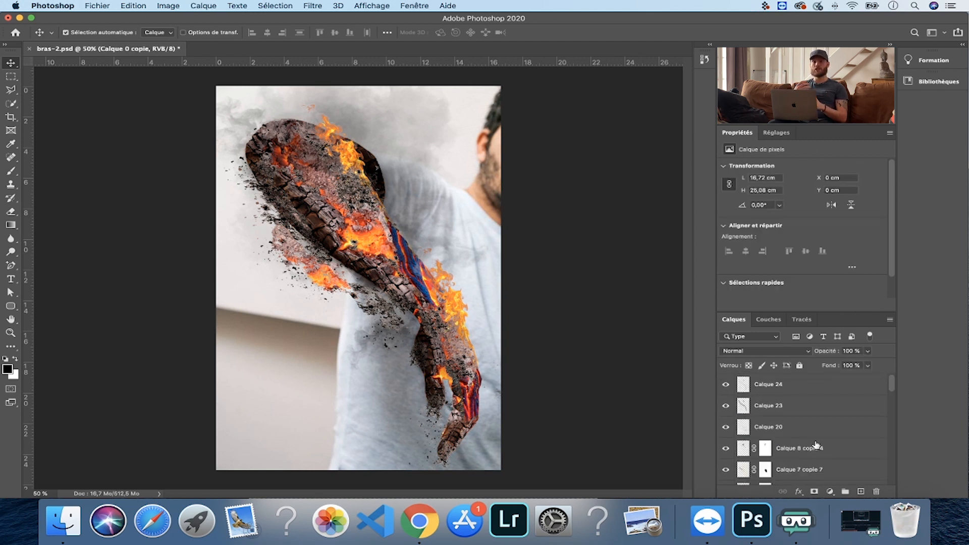
{"action": "left_click", "coordinate": [827, 390], "text": "shift"}
{"action": "right_click", "coordinate": [827, 389]}
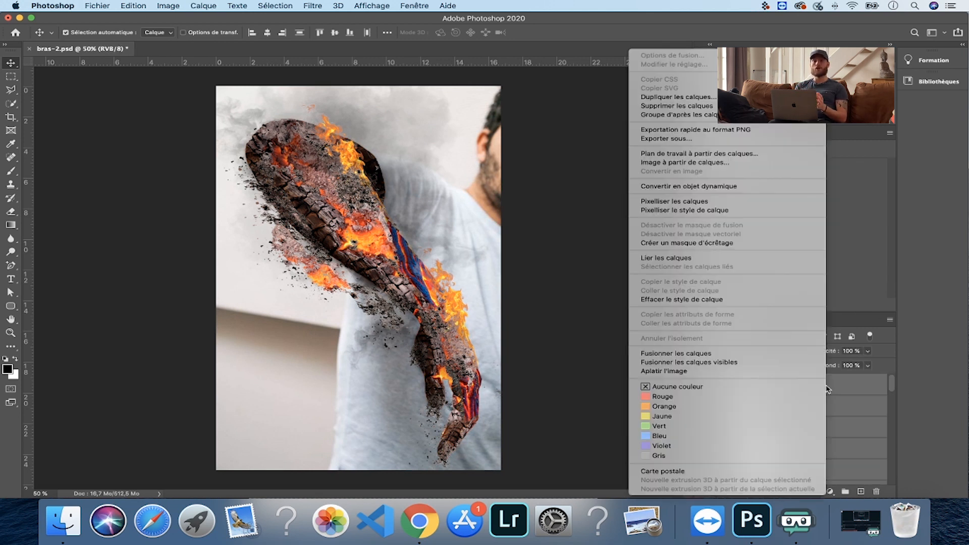
{"action": "left_click", "coordinate": [738, 188]}
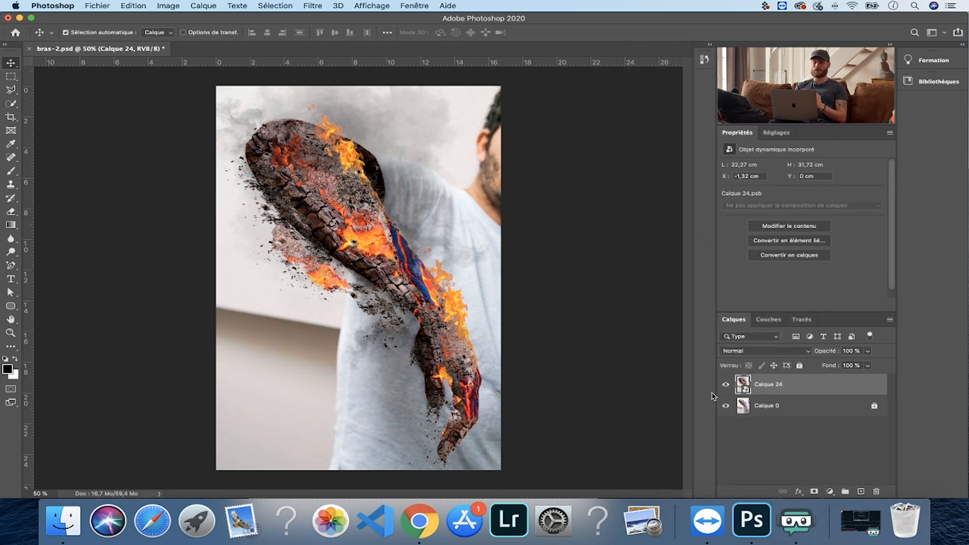
Step: Toggle the visibility of the Calque 24 smart object to compare the burning arm with the original photo
{"action": "left_click", "coordinate": [726, 385]}
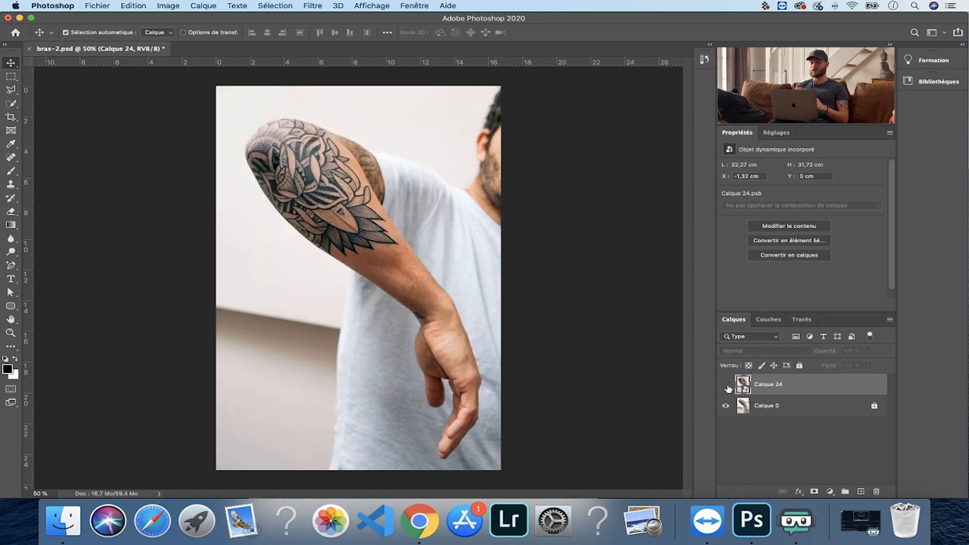
{"action": "left_click", "coordinate": [727, 386]}
{"action": "left_click", "coordinate": [728, 387]}
{"action": "left_click", "coordinate": [728, 387]}
{"action": "left_click", "coordinate": [728, 387]}
{"action": "left_click", "coordinate": [728, 387]}
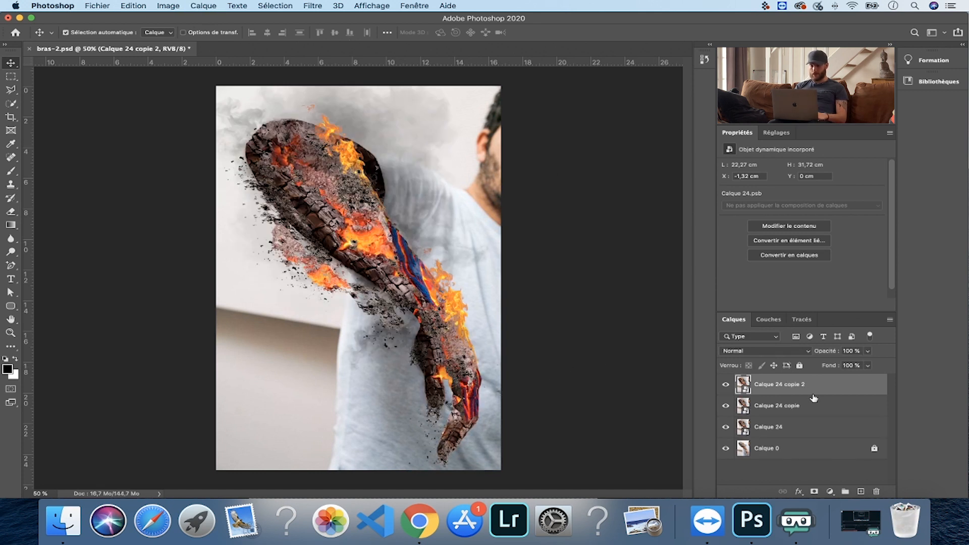
Step: Merge the two copies of the Calque 24 smart object into a single layer
{"action": "left_click", "coordinate": [814, 398], "text": "shift"}
{"action": "key", "text": "super+e"}
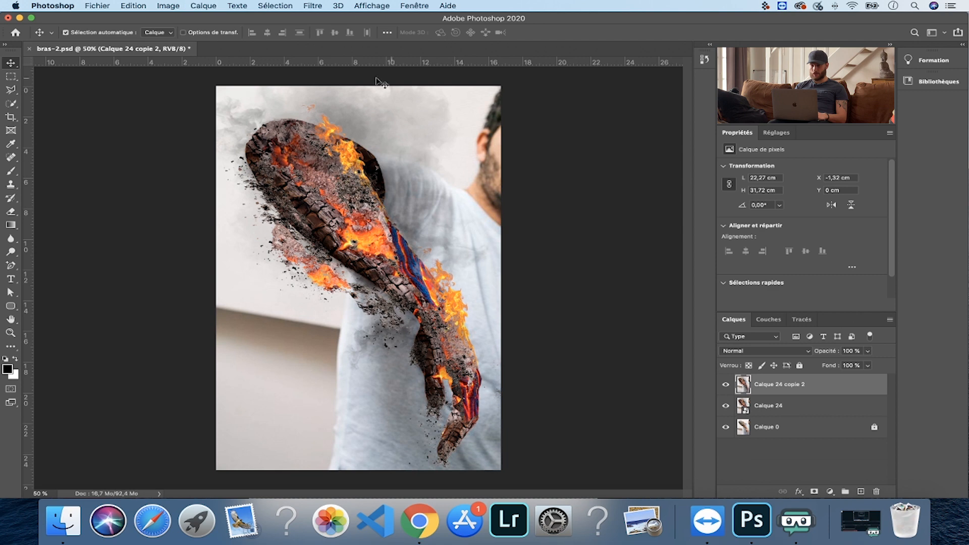
Step: Open the Camera Raw filter on the merged layer, set the white balance to Auto and the exposure to -0,15
{"action": "left_click", "coordinate": [318, 6]}
{"action": "left_click", "coordinate": [352, 71]}
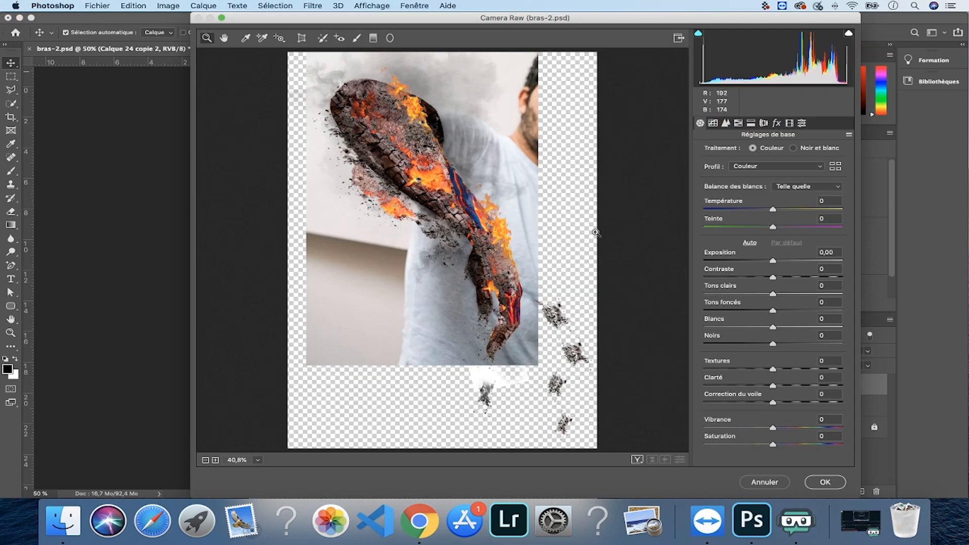
{"action": "left_click", "coordinate": [849, 136]}
{"action": "left_click", "coordinate": [799, 173]}
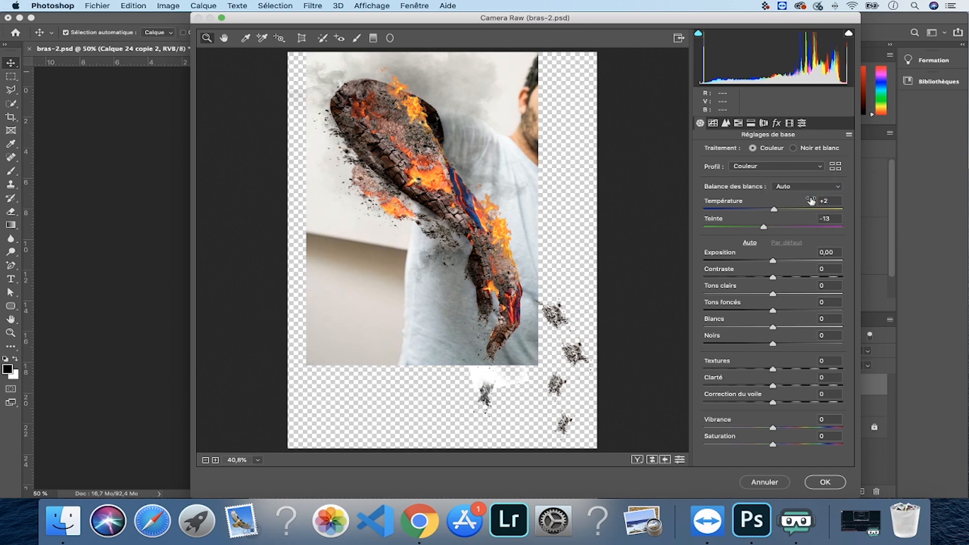
{"action": "left_click_drag", "start_coordinate": [775, 209], "coordinate": [774, 210]}
{"action": "left_click_drag", "start_coordinate": [773, 261], "coordinate": [770, 261]}
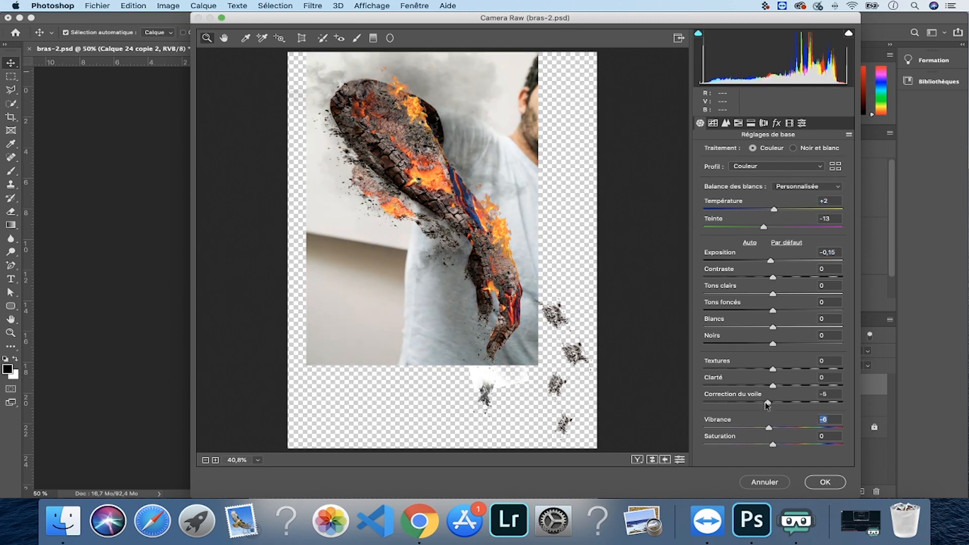
Step: Set Textures to -17, Clarté to +10, Correction du voile to +18, Vibrance to -3 and Saturation to +2, and apply the Camera Raw filter
{"action": "left_click_drag", "start_coordinate": [766, 403], "coordinate": [786, 403]}
{"action": "left_click_drag", "start_coordinate": [773, 386], "coordinate": [784, 386]}
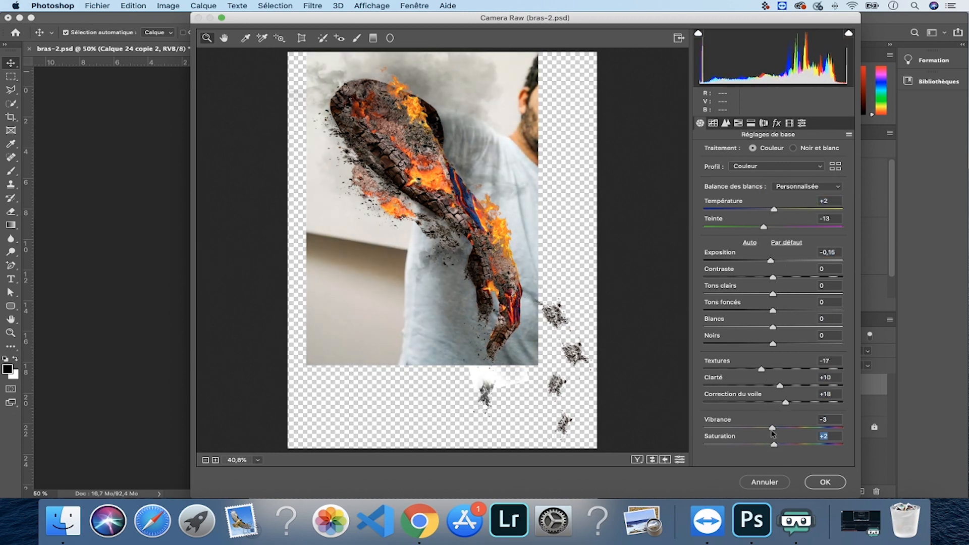
{"action": "left_click", "coordinate": [818, 482]}
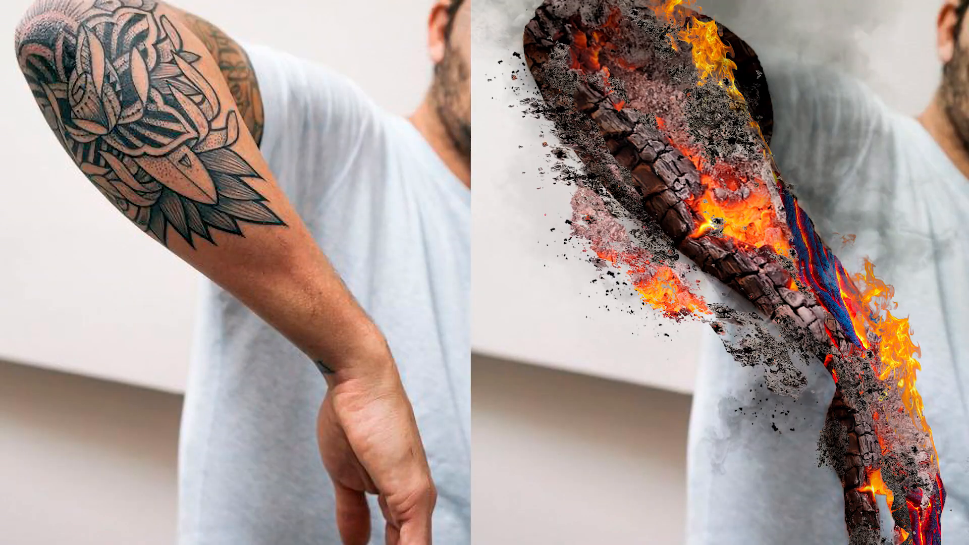